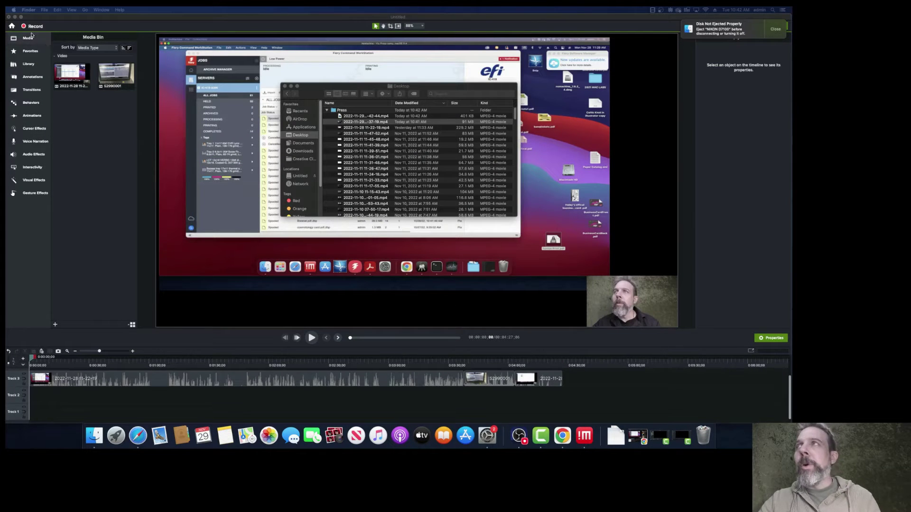
Minimize the video editor and move the NoMachine machine list toward the middle of the desktop
click(15, 17)
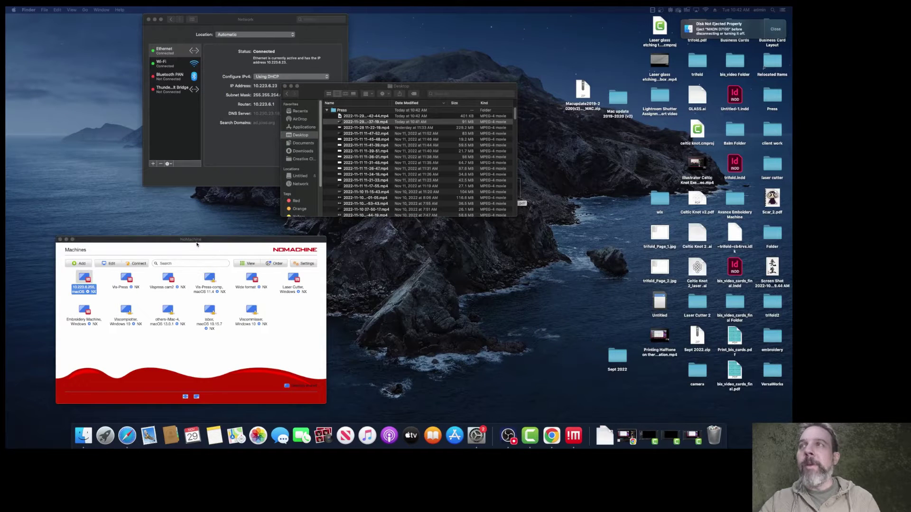
drag(196, 244, 340, 244)
Try to connect to the Vis-Press machine in NoMachine and close the connection window
double_click(273, 278)
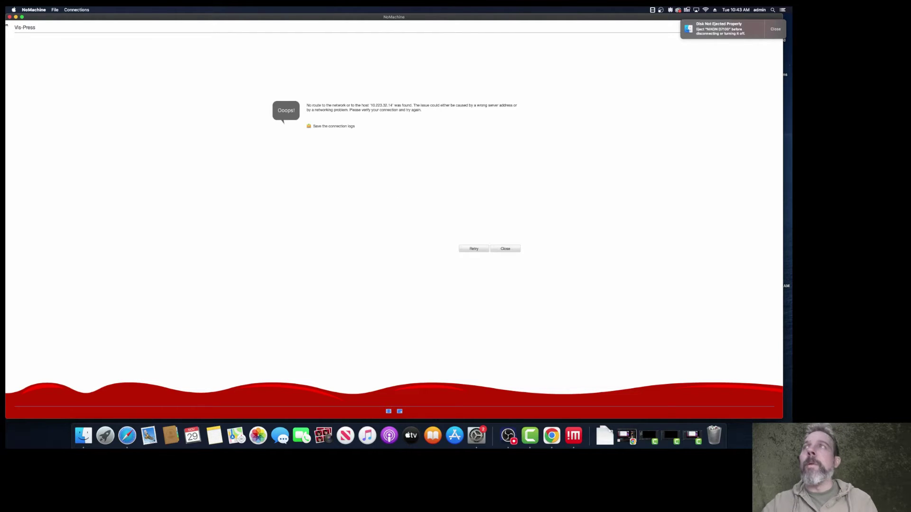
click(8, 18)
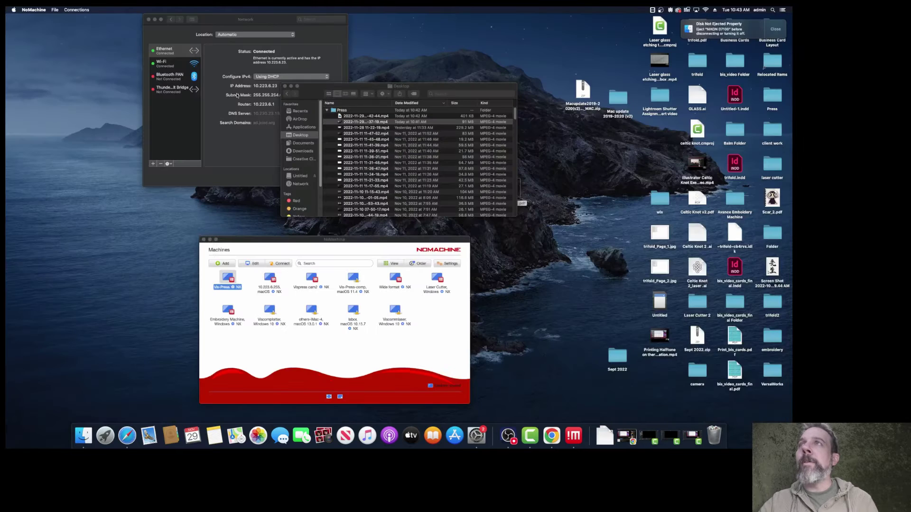
Connect to the 10.223.6.255 machine as admin, enter the account password, and accept the introductory screens with the remote display not resized
click(252, 297)
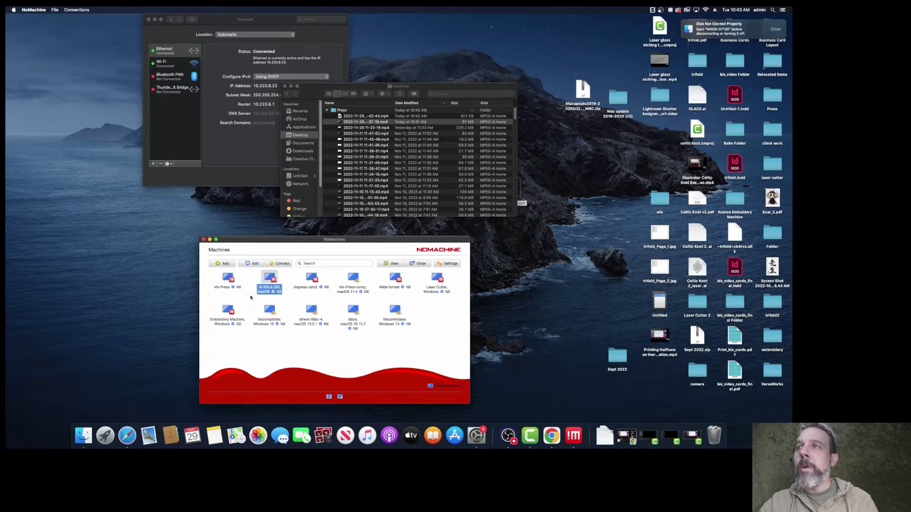
double_click(270, 276)
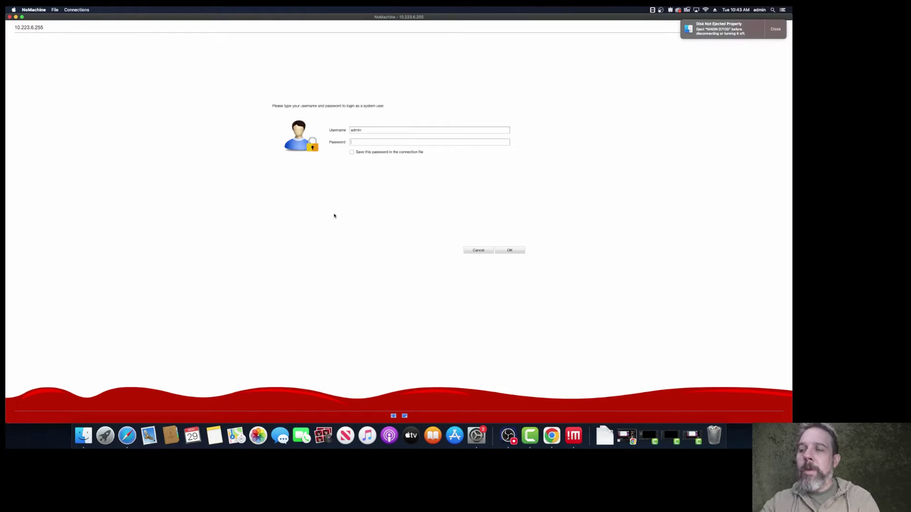
text(•••••)
key(Return)
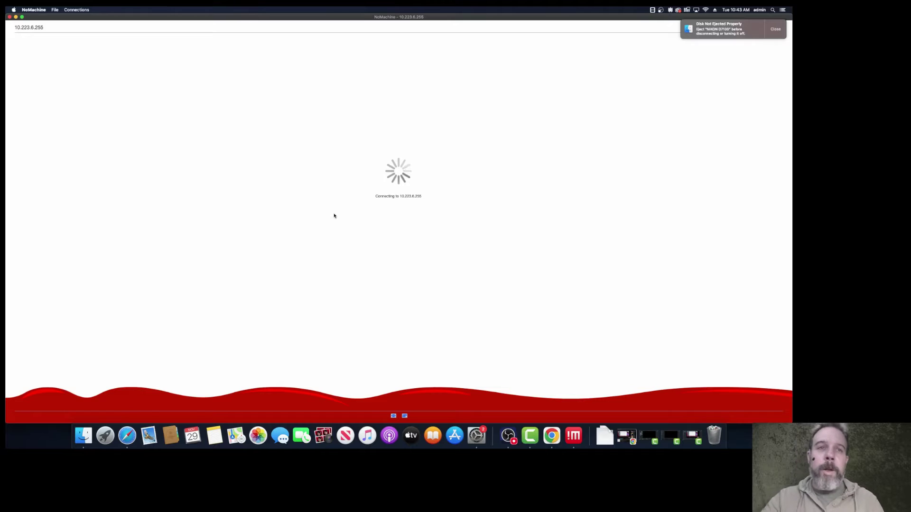
click(510, 251)
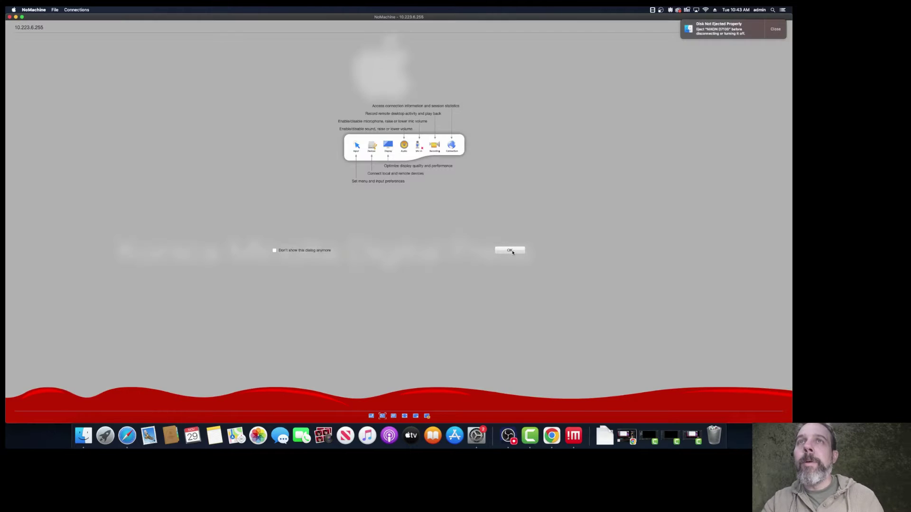
click(512, 252)
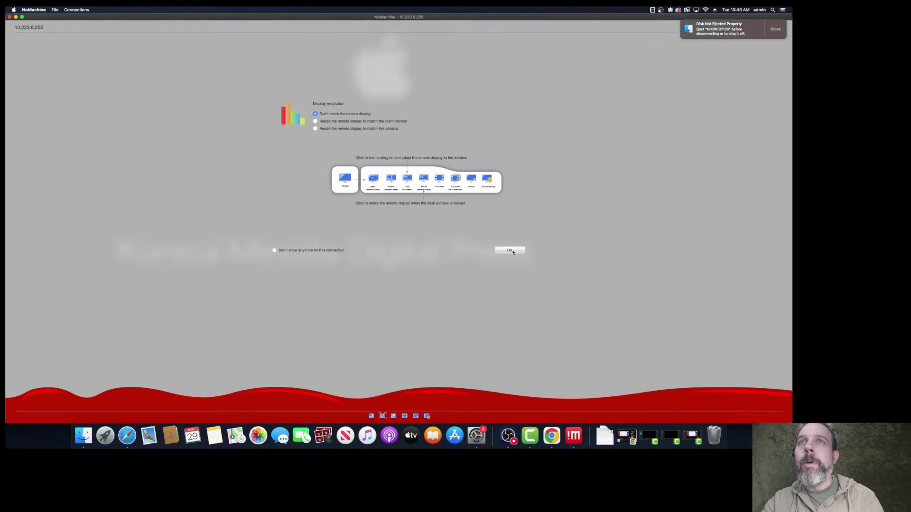
click(513, 252)
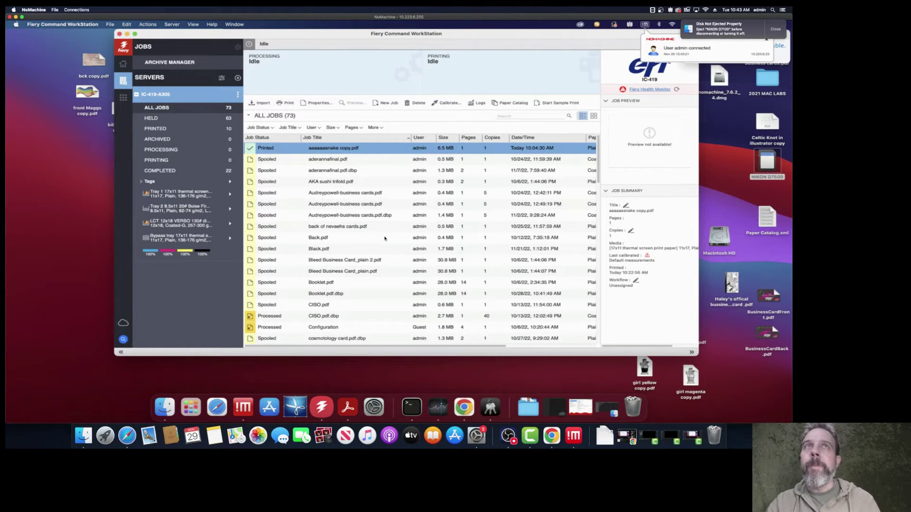
Shrink and shift the remote session window to expose both desktops, and copy 4x6 photos.pdf from the local desktop to the remote one
click(22, 16)
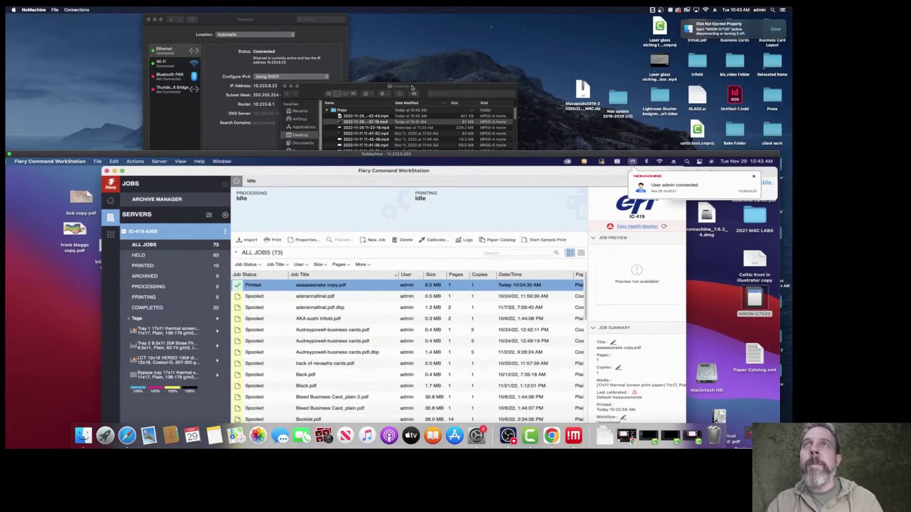
drag(413, 88, 89, 53)
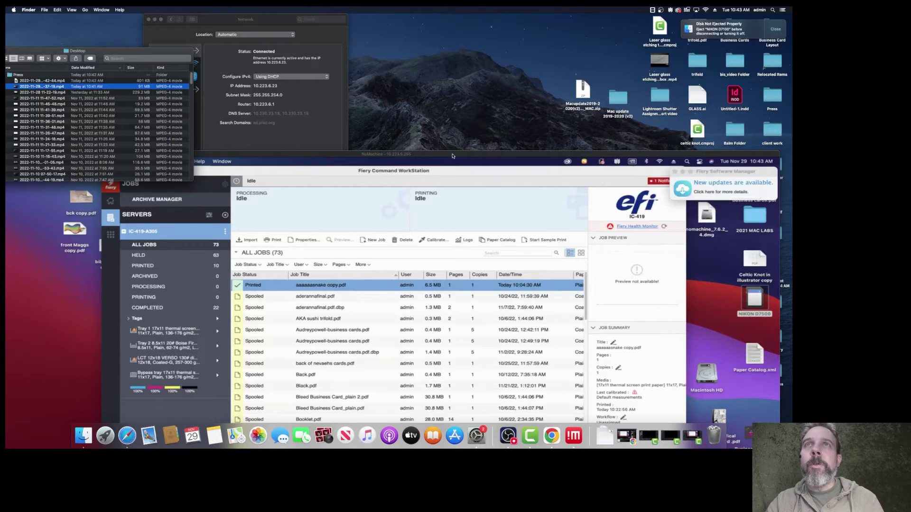
drag(449, 154, 136, 76)
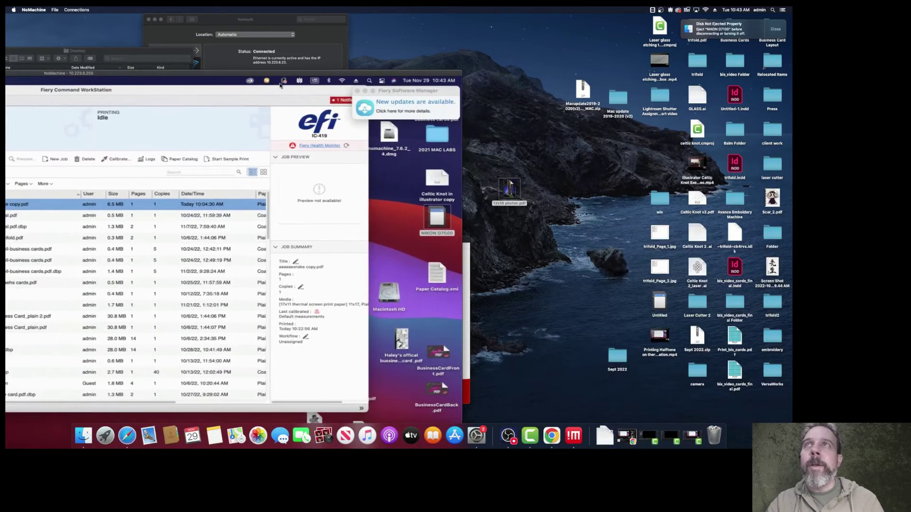
drag(279, 79, 180, 39)
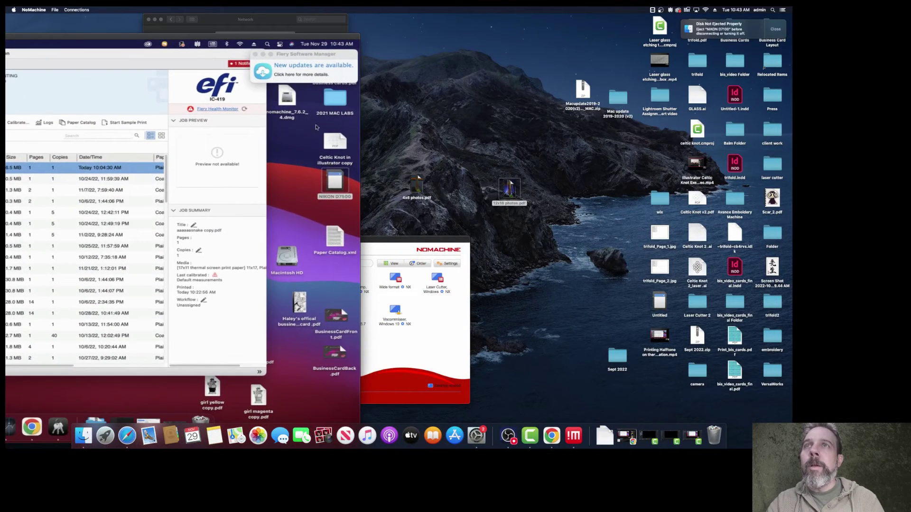
drag(404, 184, 289, 186)
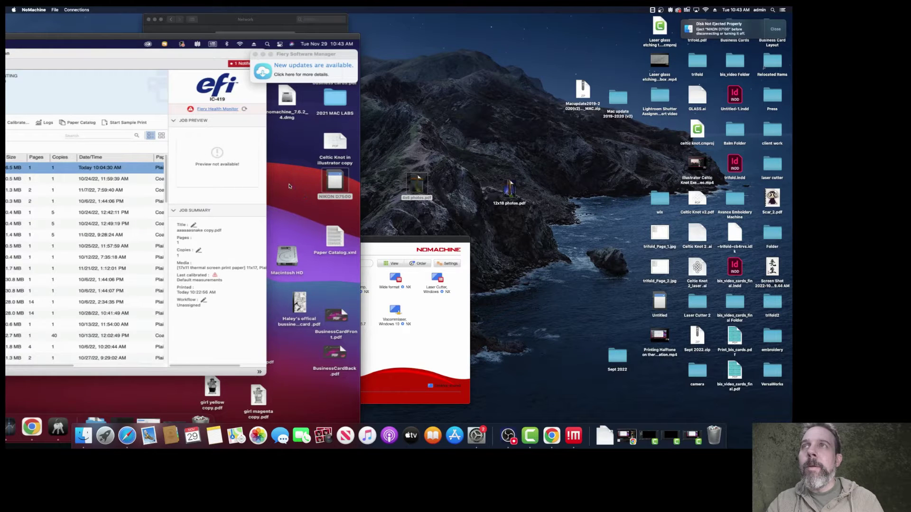
Enlarge the remote session window to fill the screen and dismiss the file transfer notice
double_click(145, 37)
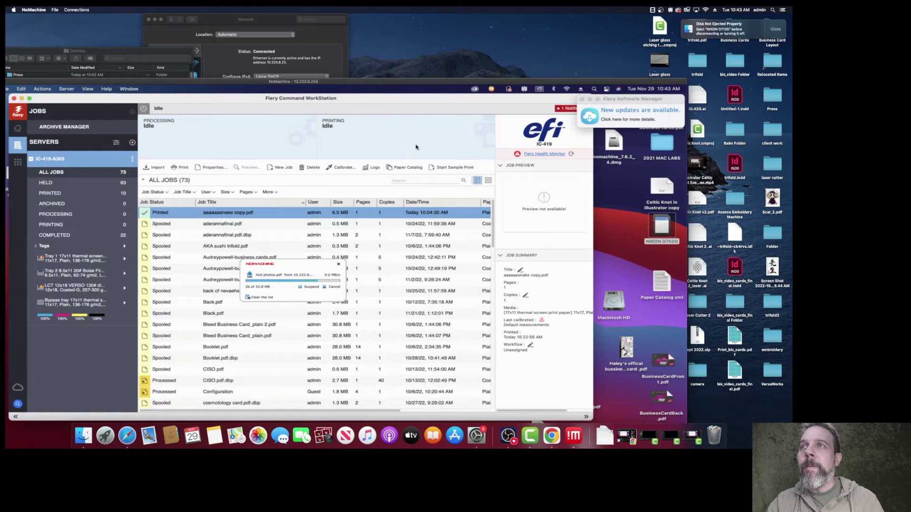
drag(315, 86, 437, 36)
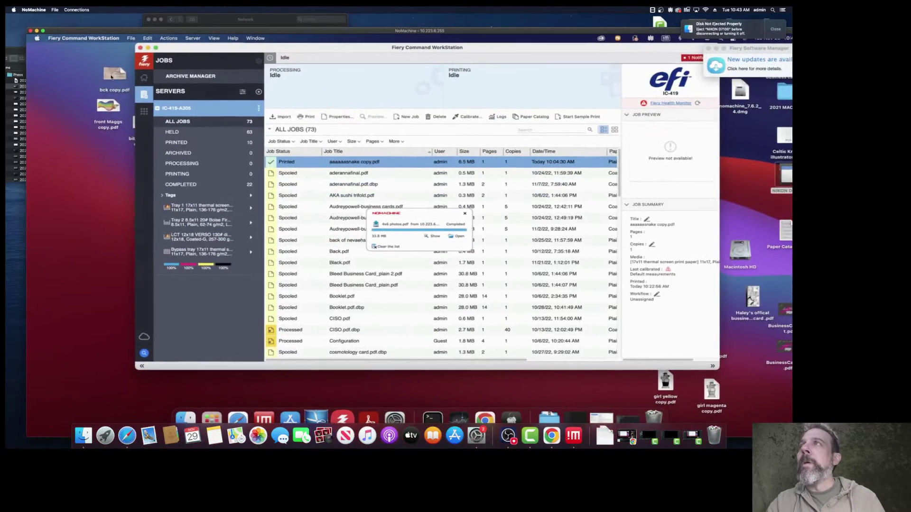
click(43, 31)
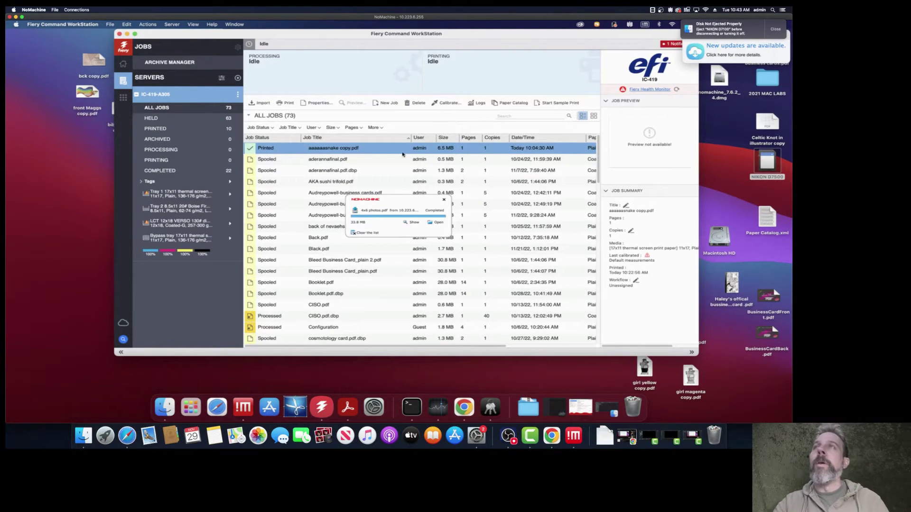
click(444, 201)
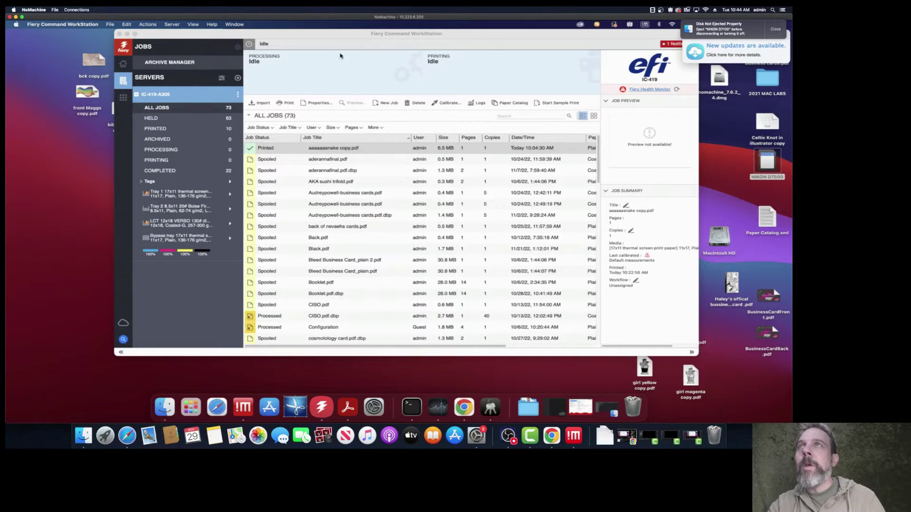
Move the Fiery Command WorkStation window aside and open 4x6 photos.pdf from the remote desktop
drag(320, 35, 180, 73)
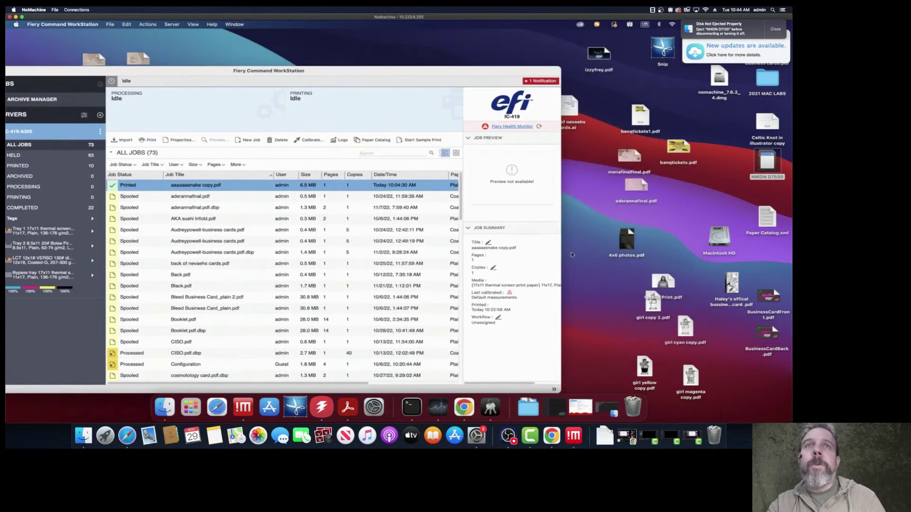
mouse_move(629, 240)
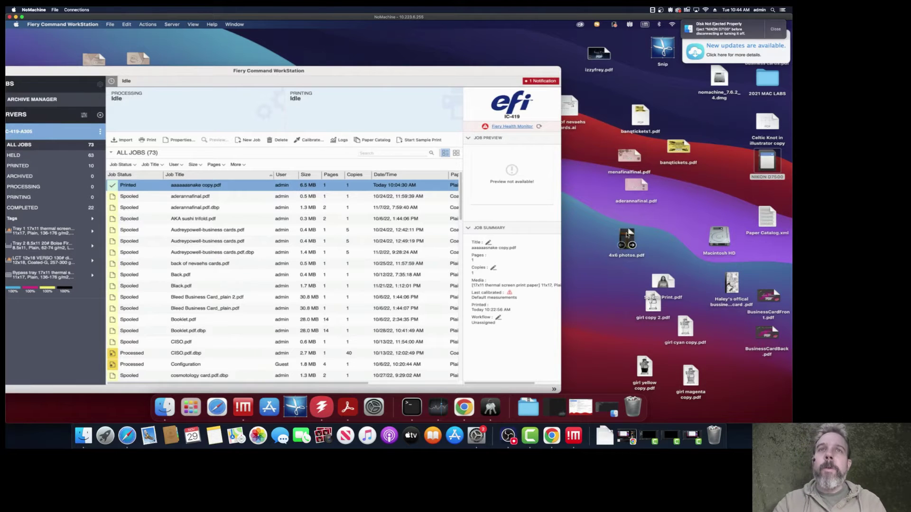
click(627, 239)
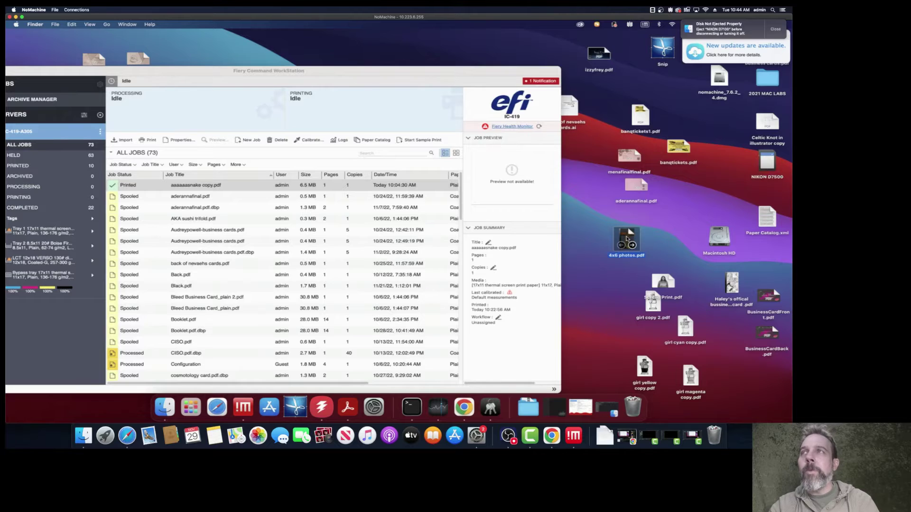
double_click(627, 240)
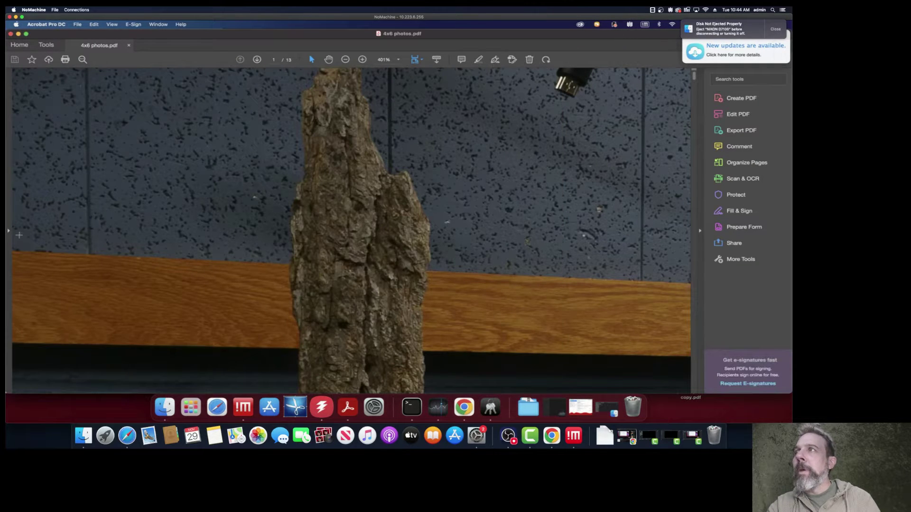
Show the page thumbnails of 4x6 photos.pdf, review the pages through page 13, and close the document
click(8, 231)
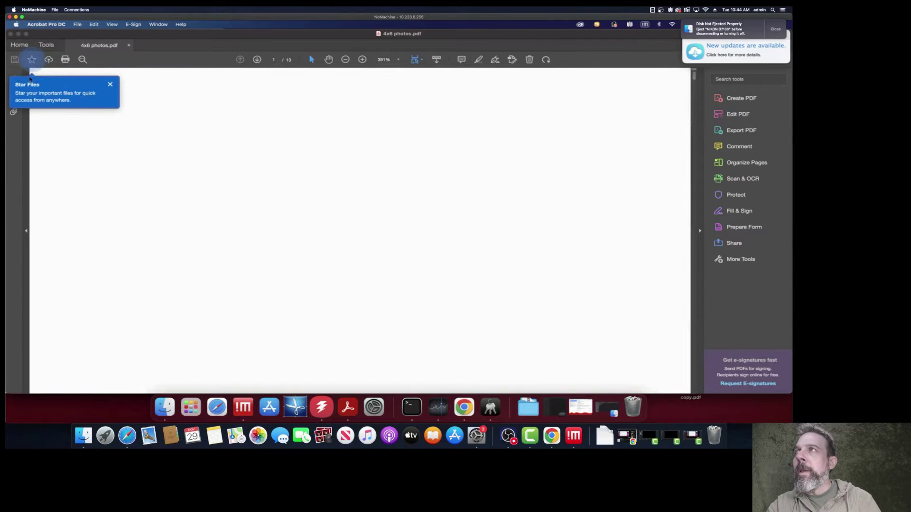
click(30, 91)
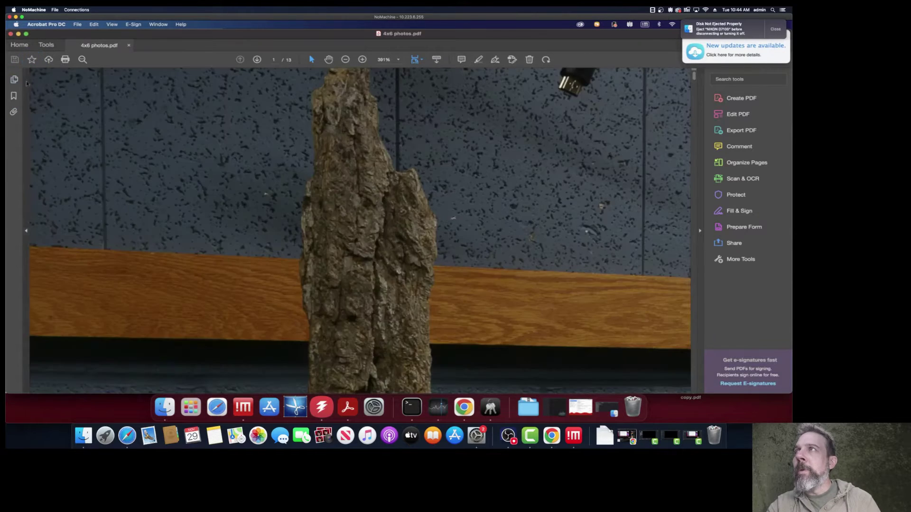
click(14, 80)
click(91, 164)
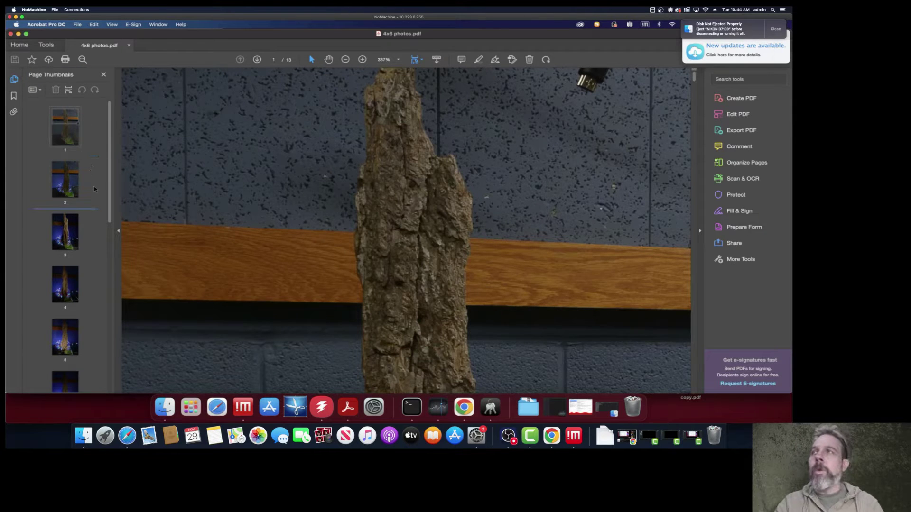
scroll(95, 189, down, 5)
scroll(97, 191, down, 2)
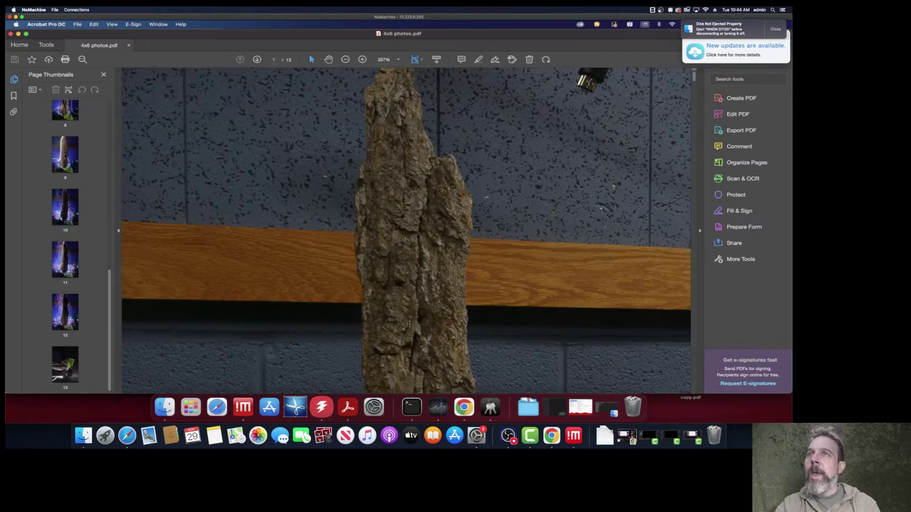
scroll(73, 190, up, 3)
scroll(74, 188, down, 4)
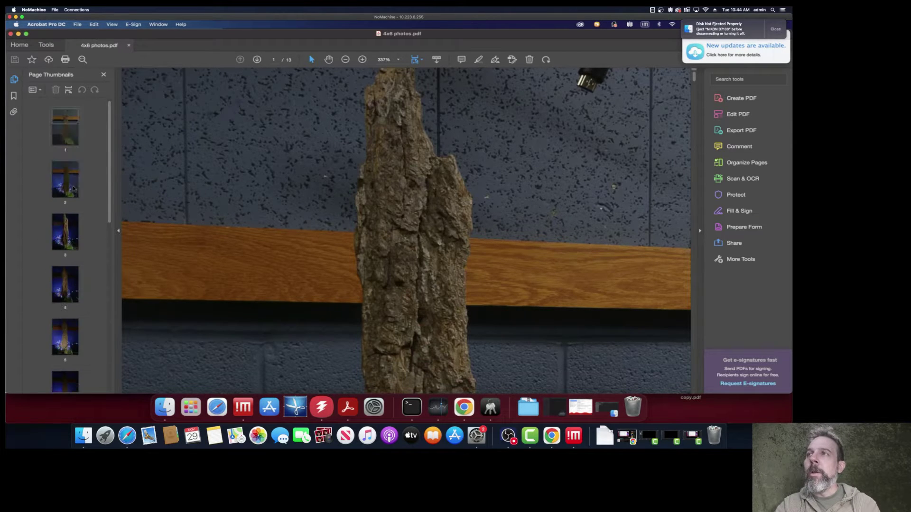
drag(74, 188, 91, 330)
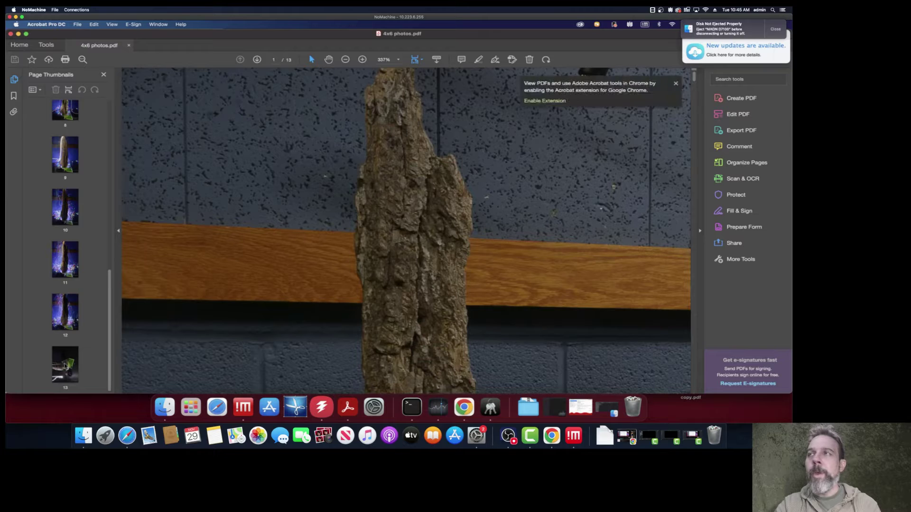
click(65, 365)
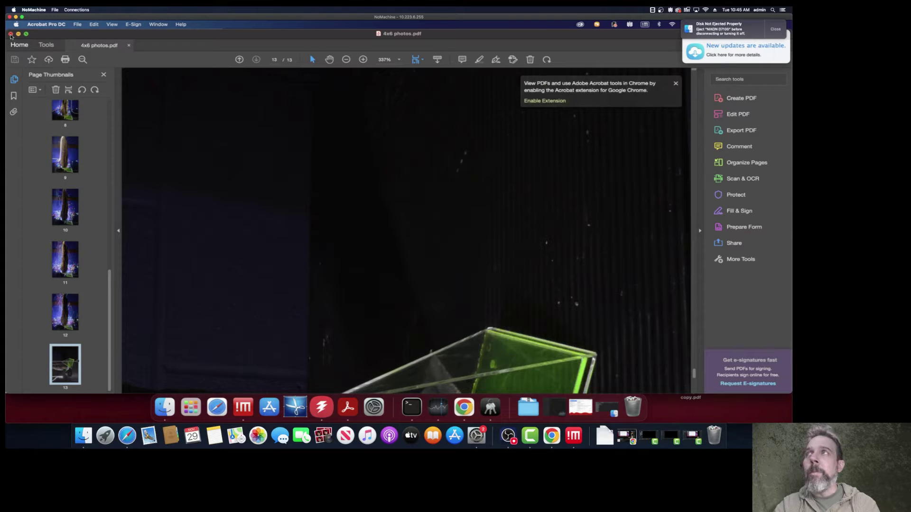
key(super+w)
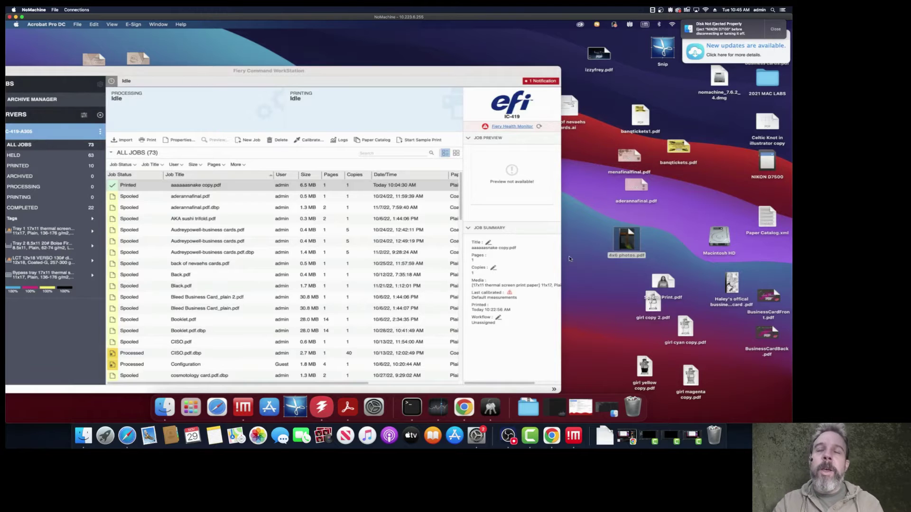
Add 4x6 photos.pdf from the remote desktop to the Fiery job list and bring the whole Fiery window back into view
click(628, 237)
drag(629, 237, 217, 197)
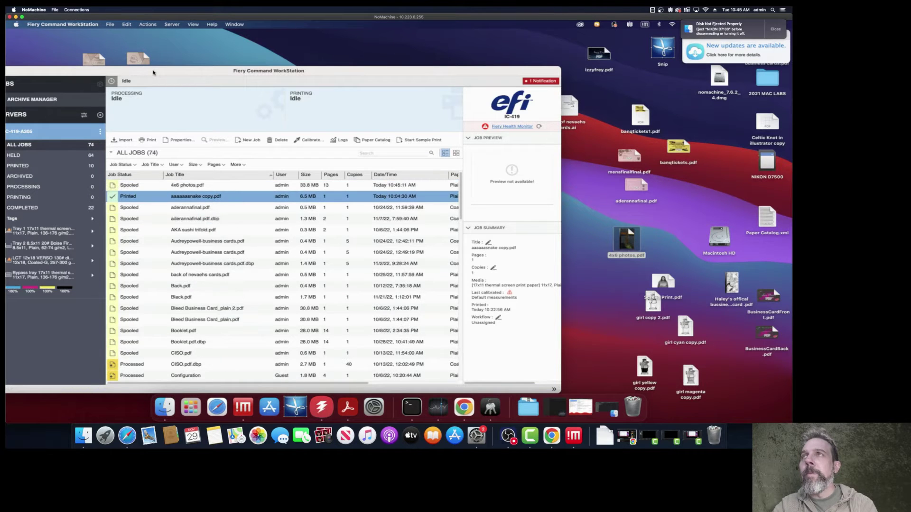
drag(152, 72, 225, 52)
Open the spooled 4x6 photos.pdf job in Impose
click(255, 166)
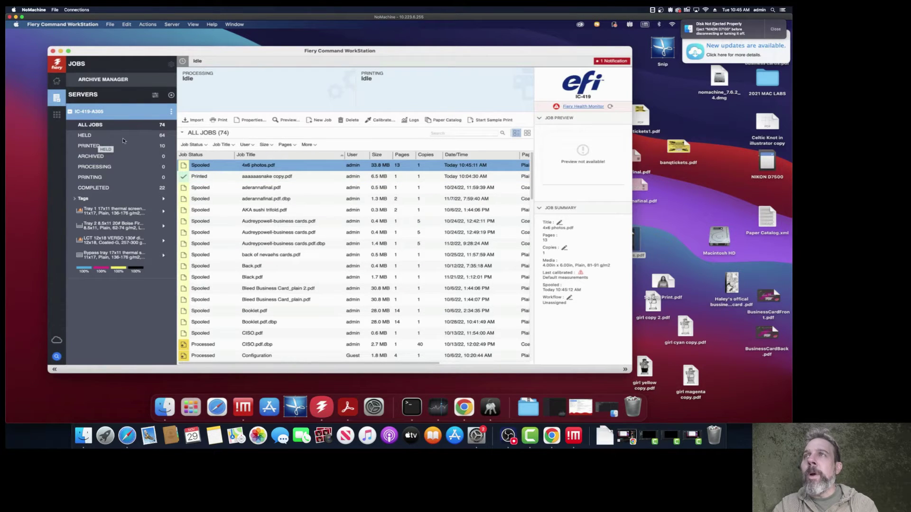
right_click(252, 167)
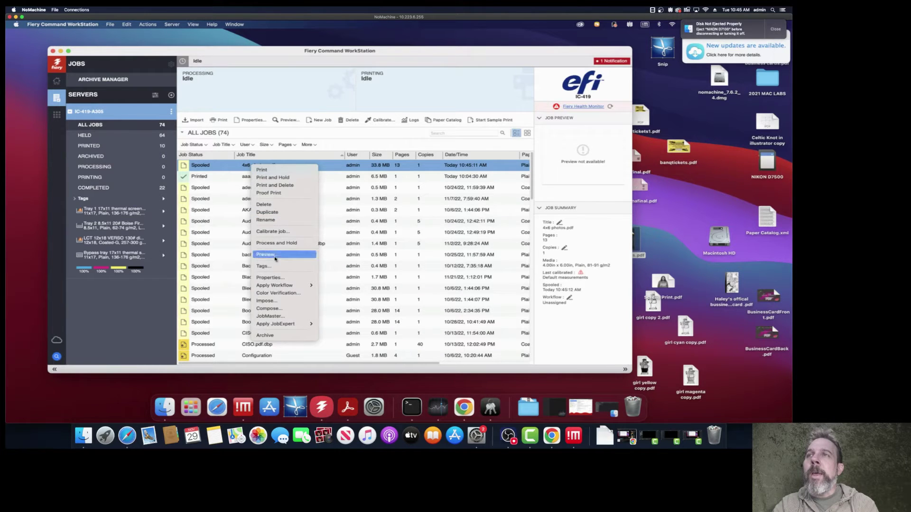
click(277, 300)
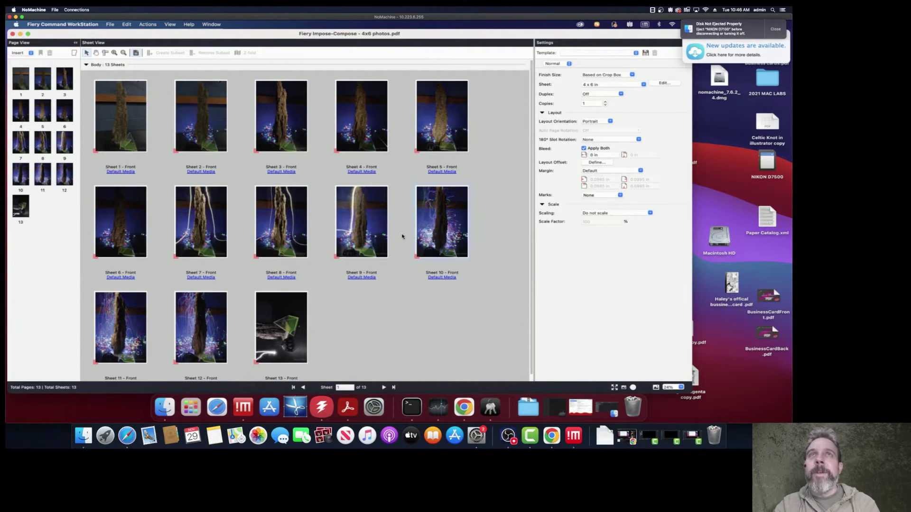
Switch the imposition from Normal to Gangup and set the sheet size to 12x18
click(559, 65)
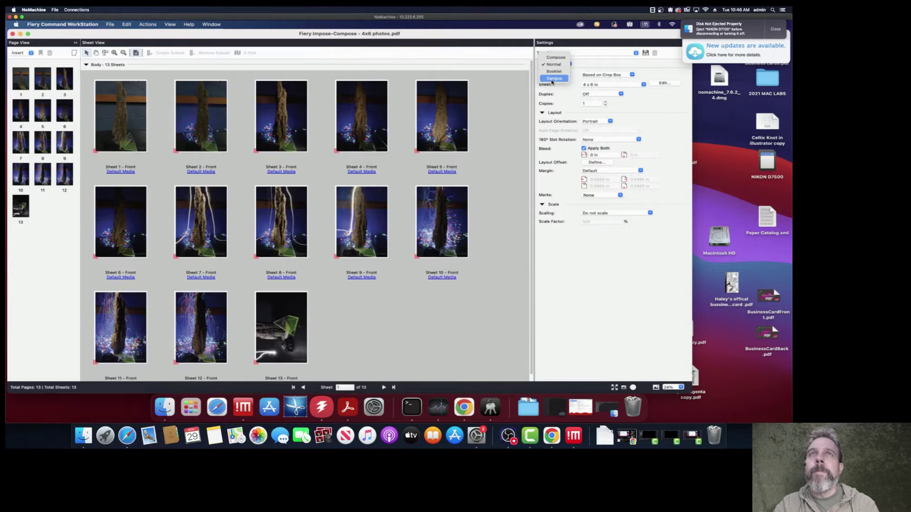
click(553, 78)
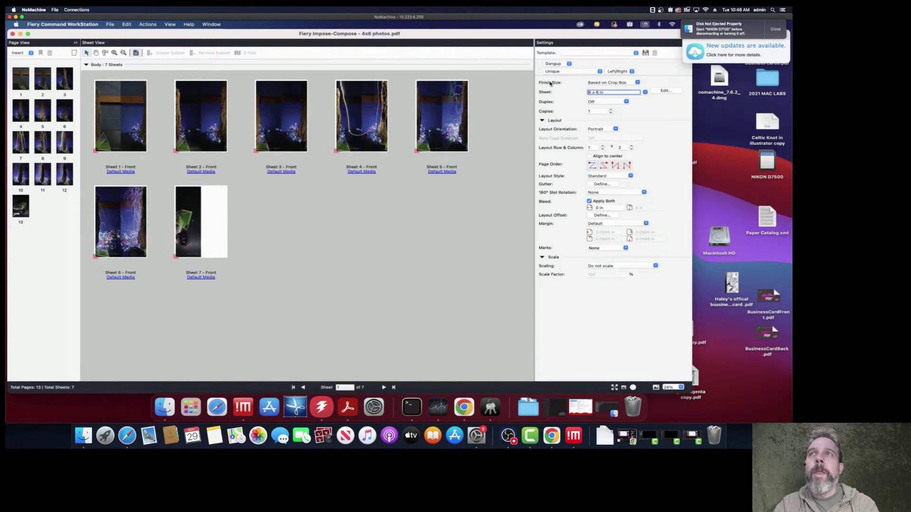
click(646, 92)
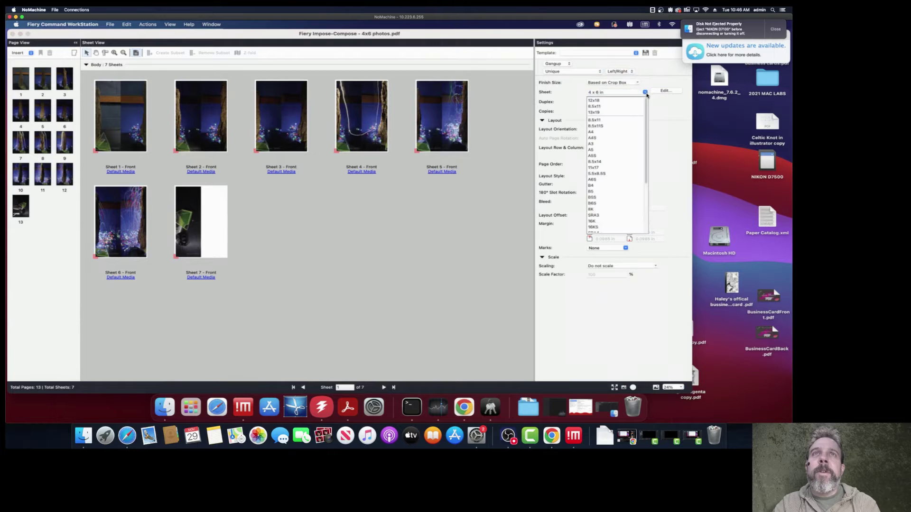
click(600, 101)
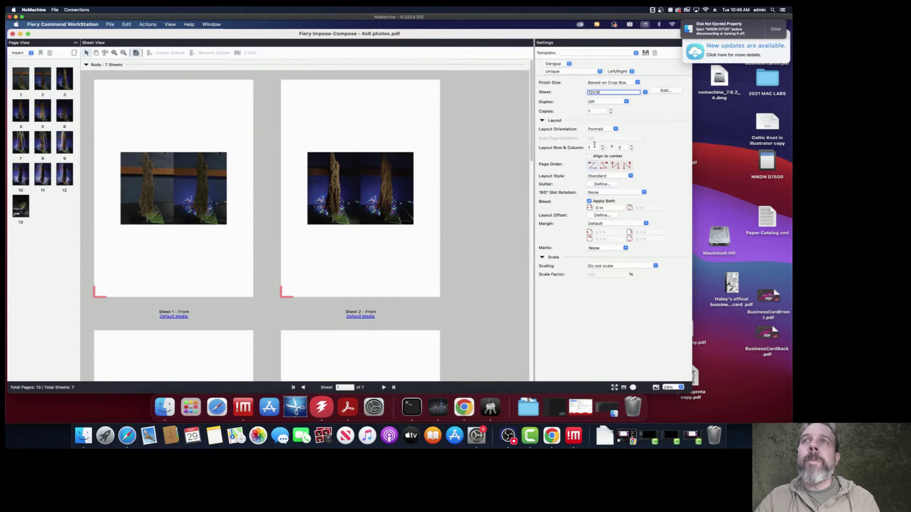
click(355, 174)
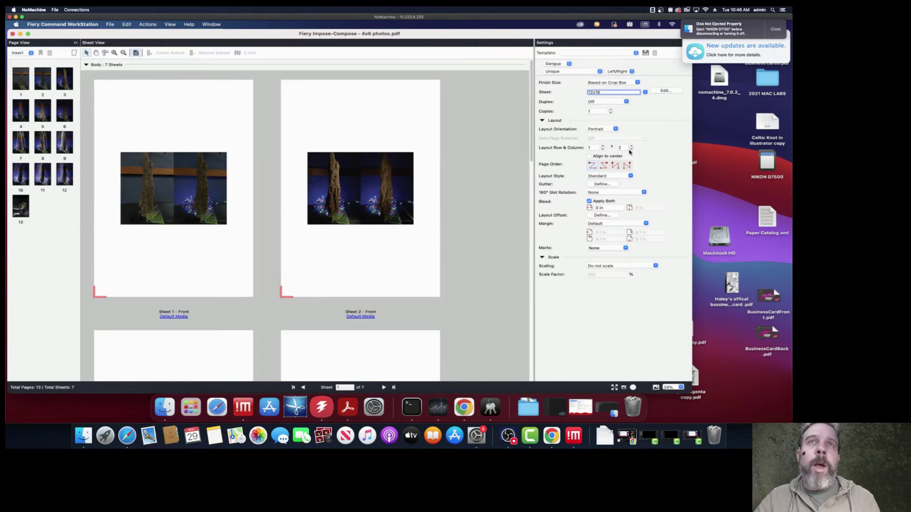
Try a portrait gangup layout of 3 rows by 2 columns and check how the photos fill the sheets
click(603, 146)
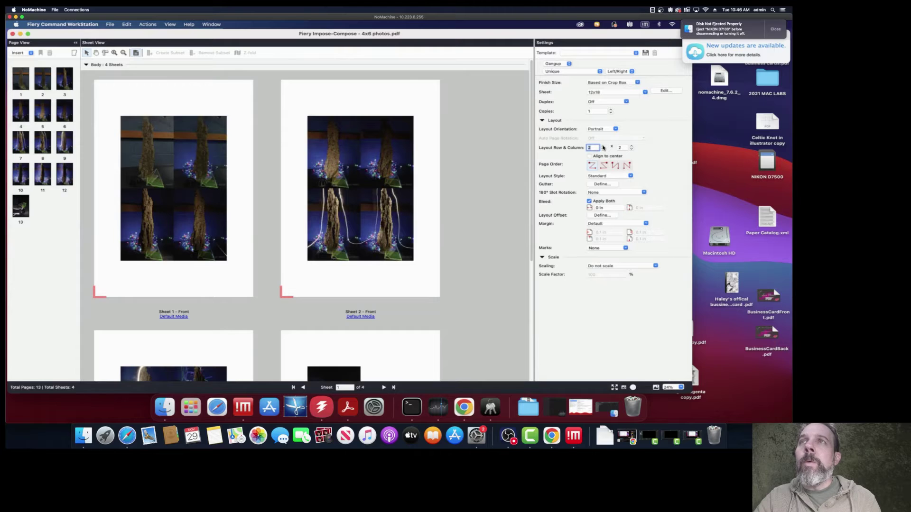
click(603, 146)
scroll(395, 185, down, 5)
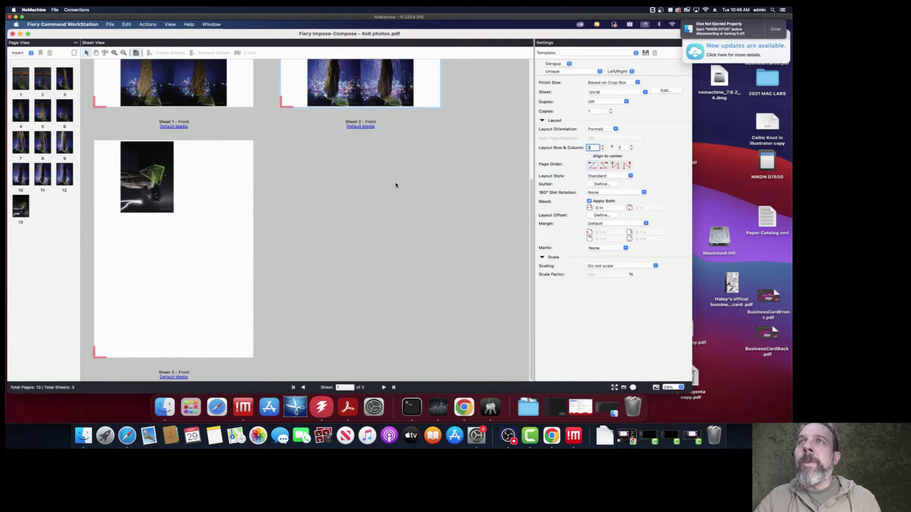
scroll(395, 185, up, 5)
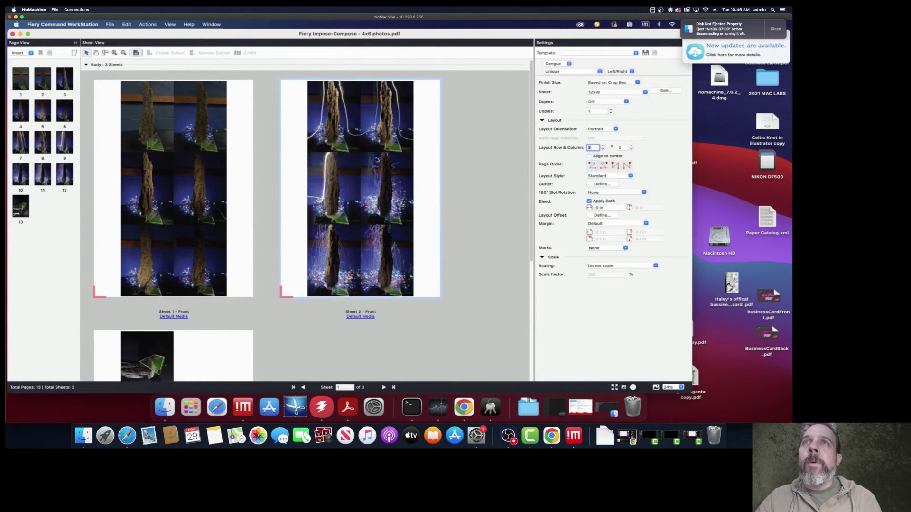
Set the layout orientation to Landscape and arrange the photos in 2 rows by 4 columns
click(615, 129)
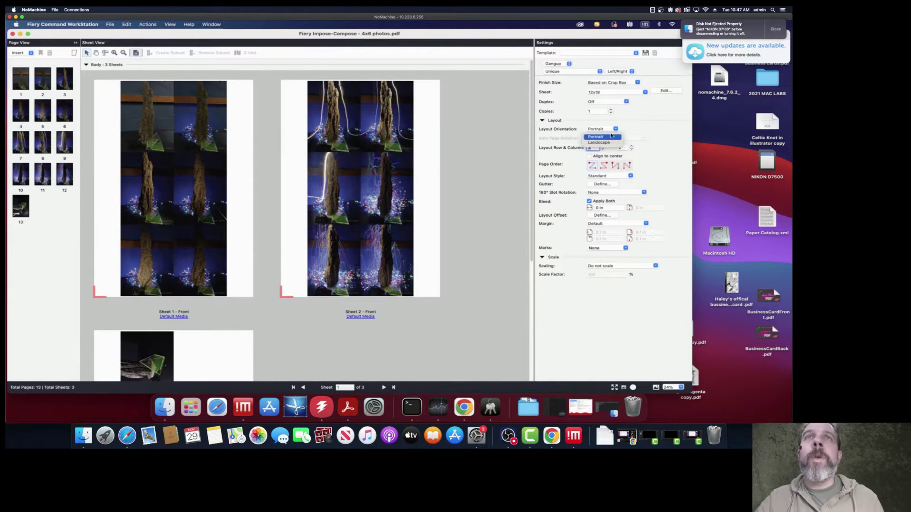
click(602, 142)
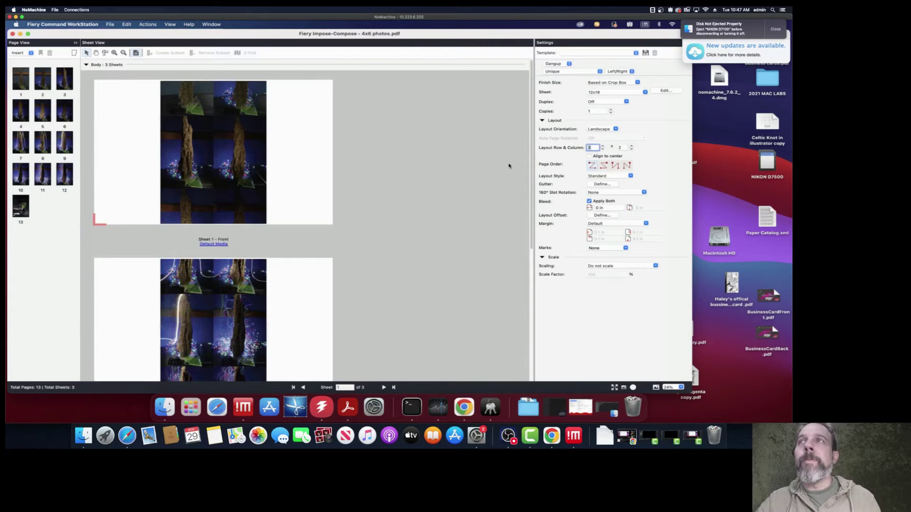
click(603, 150)
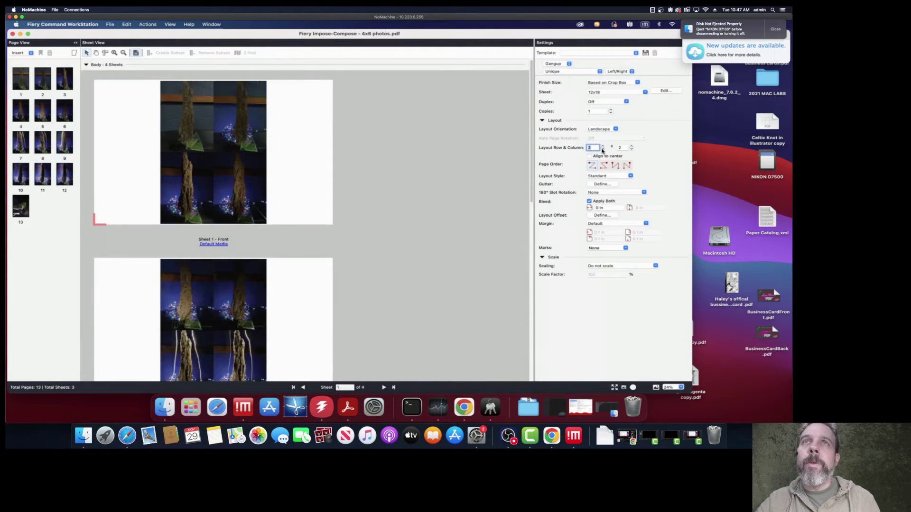
click(632, 147)
click(631, 147)
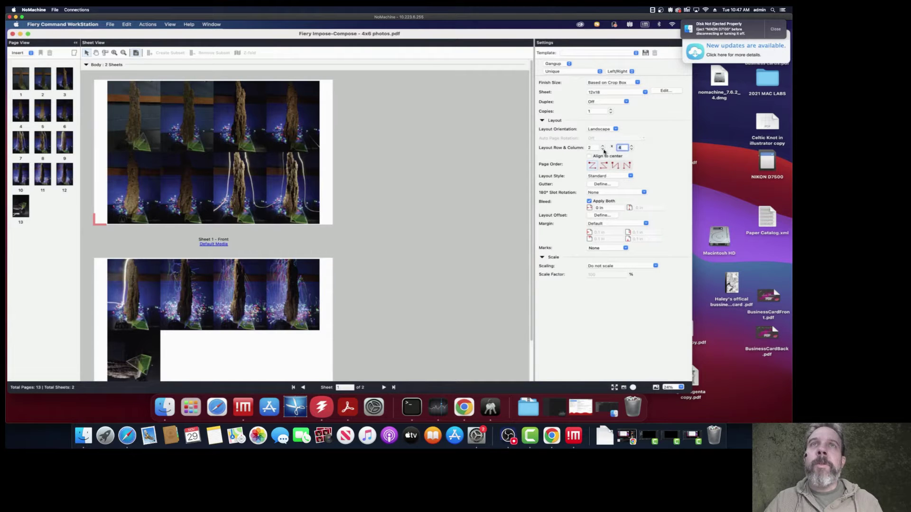
click(632, 150)
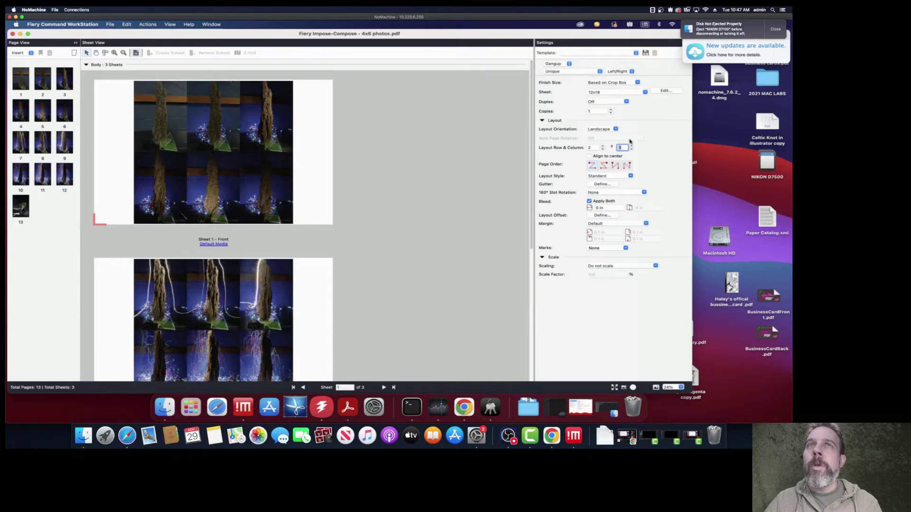
click(631, 145)
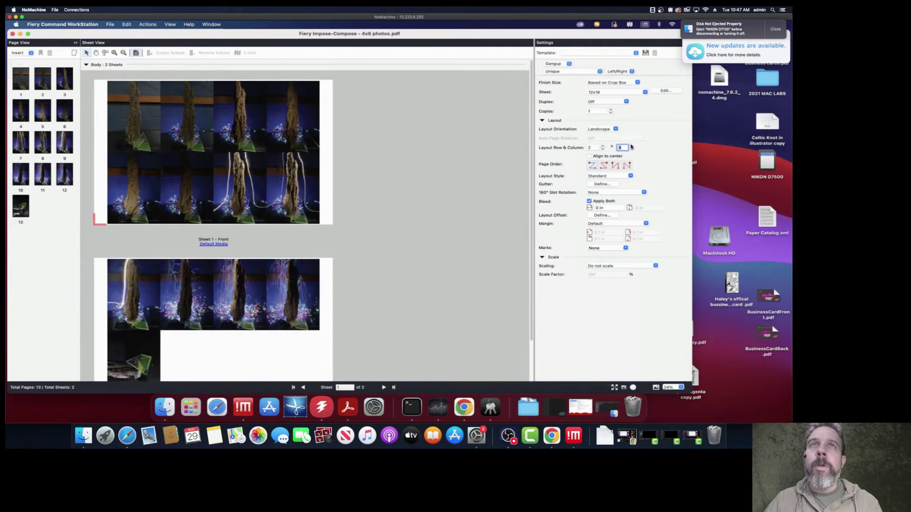
Reduce the layout to 1 row of photos per sheet and check the resulting sheets
click(602, 150)
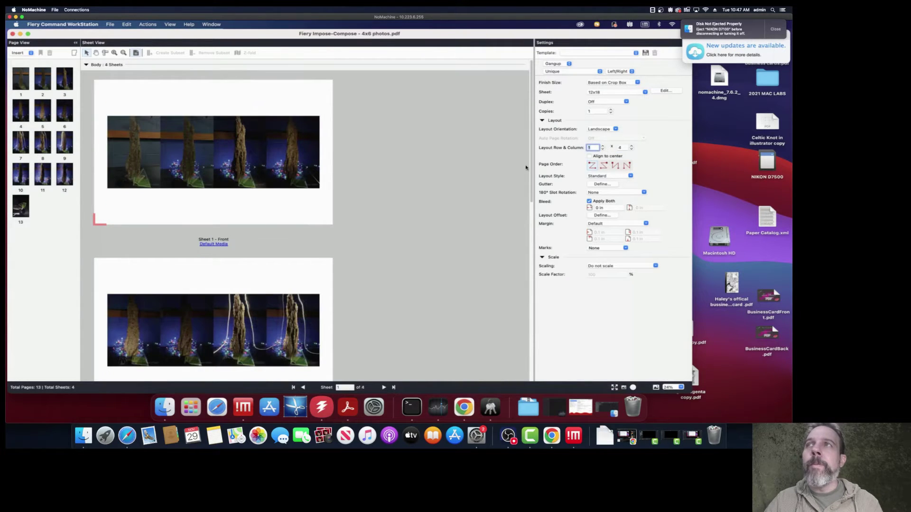
scroll(315, 205, down, 10)
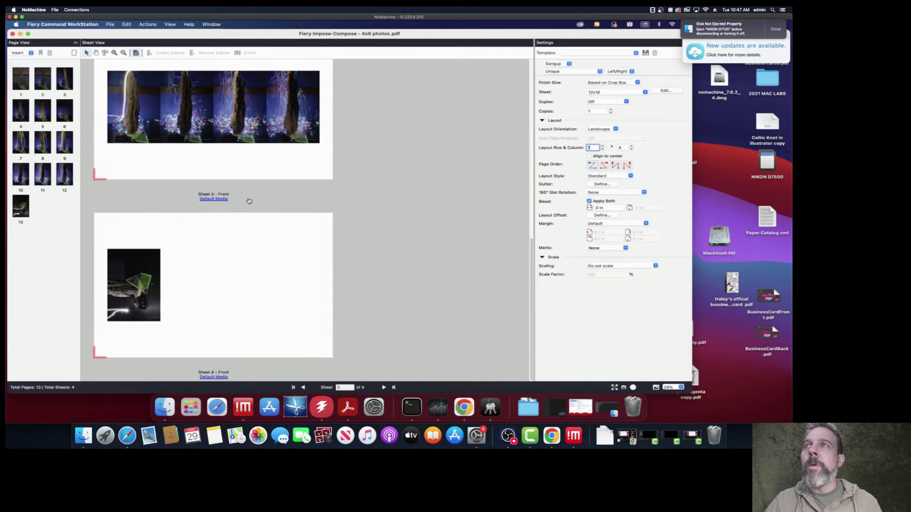
scroll(248, 199, up, 10)
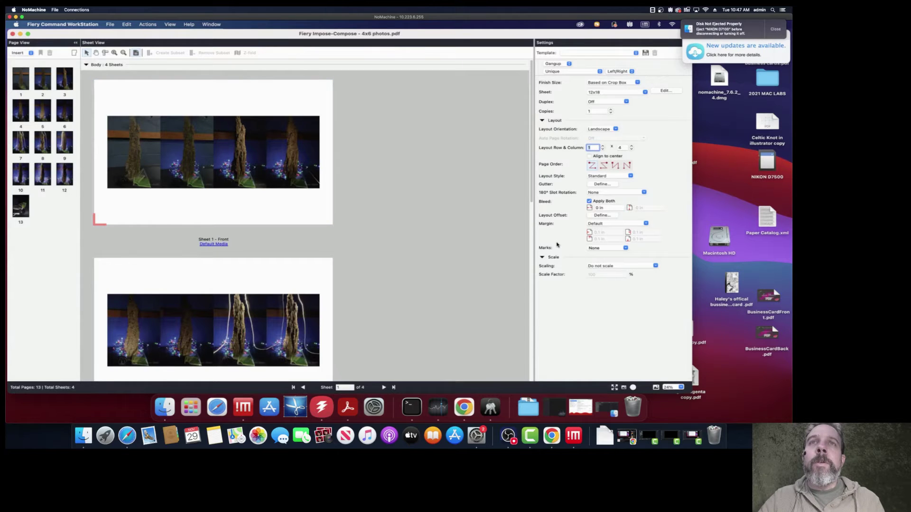
Define custom marks for the layout with trim marks printed
click(594, 249)
click(596, 256)
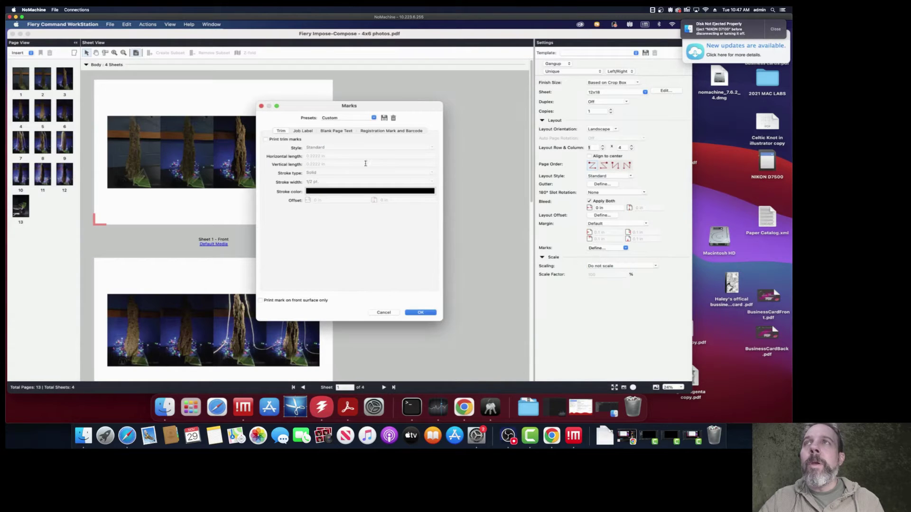
click(266, 139)
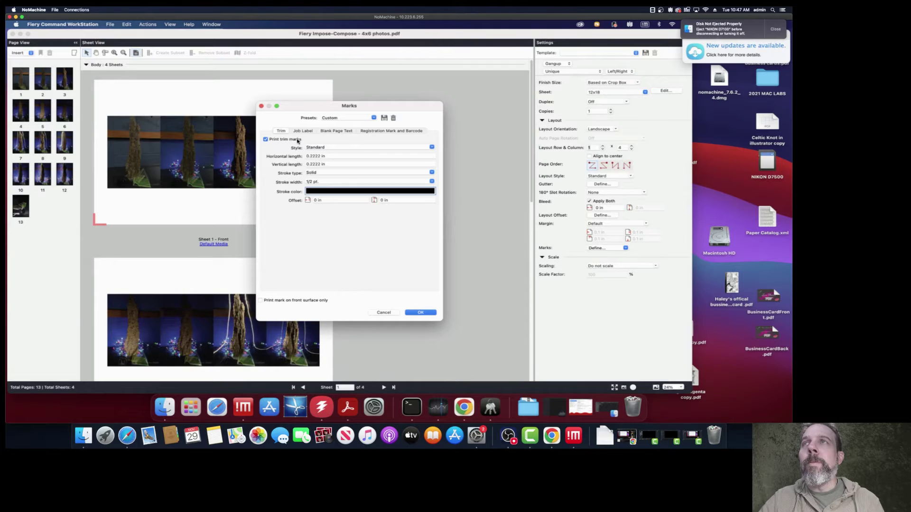
click(416, 313)
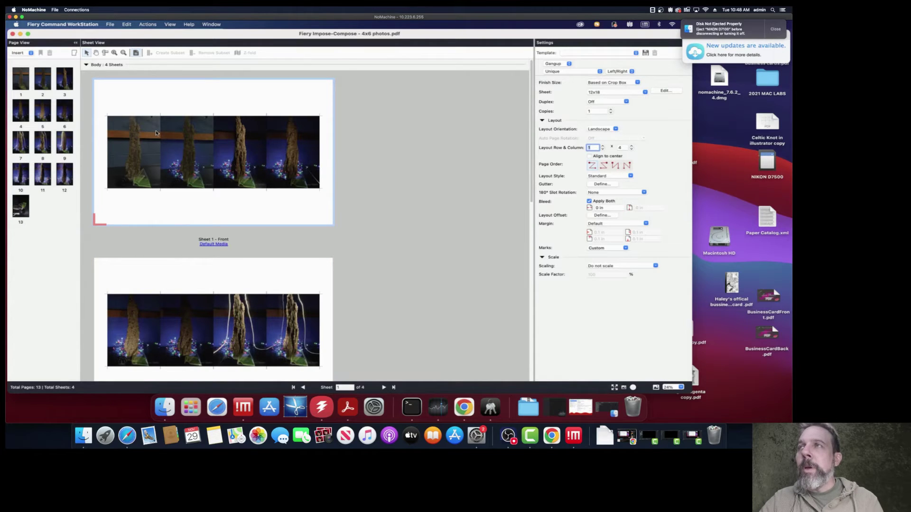
Inspect the trim marks around the photos on the first sheet up close and return to the sheet overview
click(114, 52)
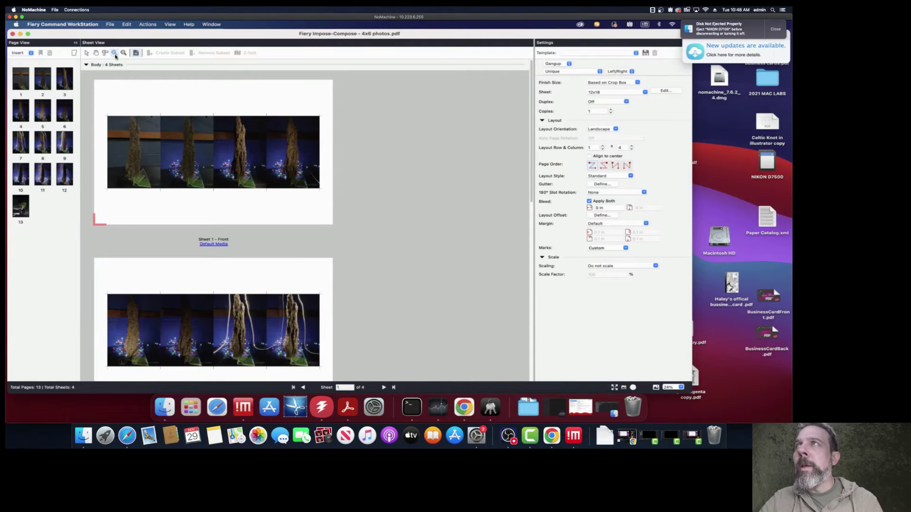
click(160, 105)
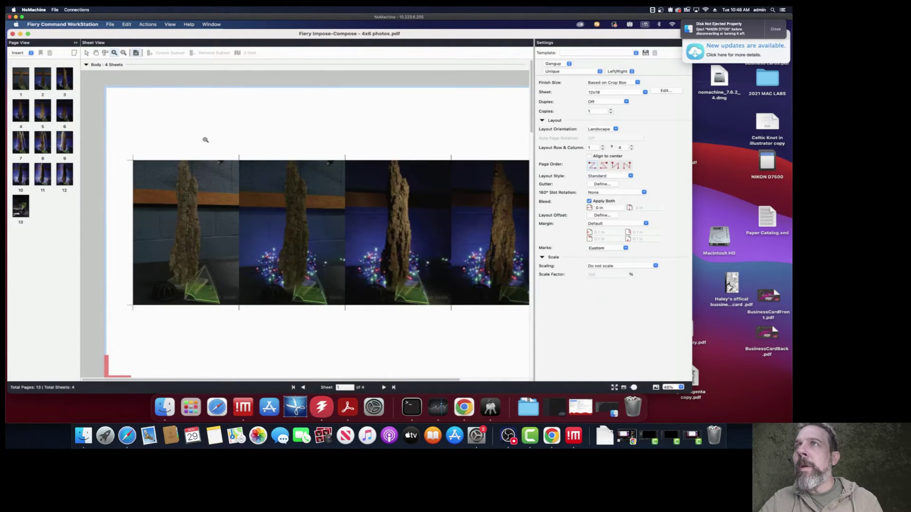
click(244, 166)
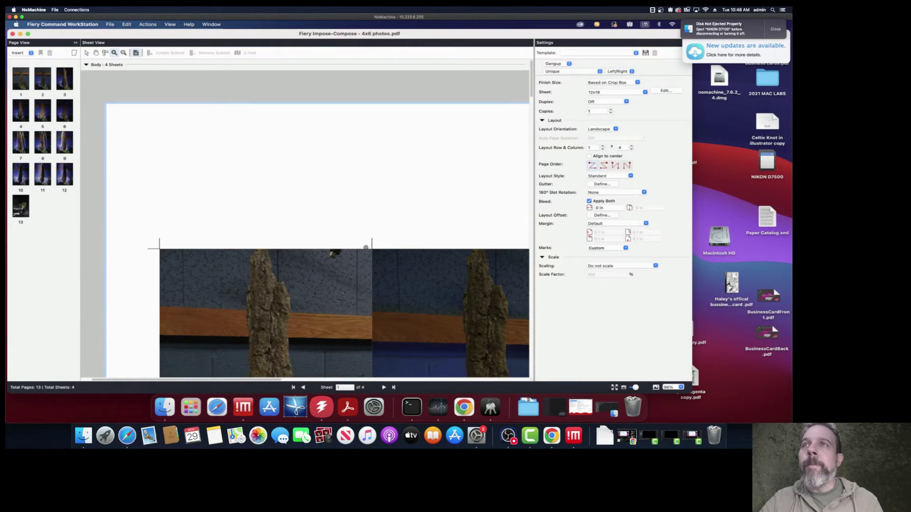
click(124, 53)
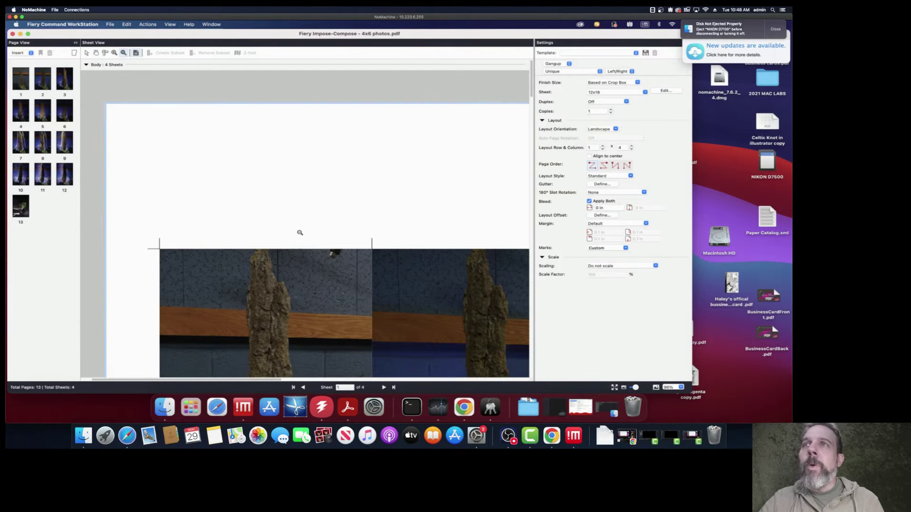
scroll(304, 240, down, 5)
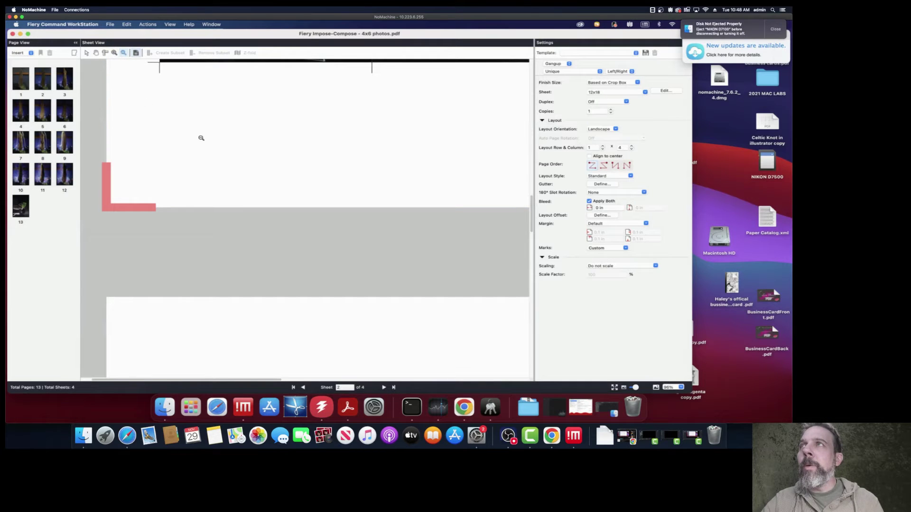
click(123, 53)
click(207, 143)
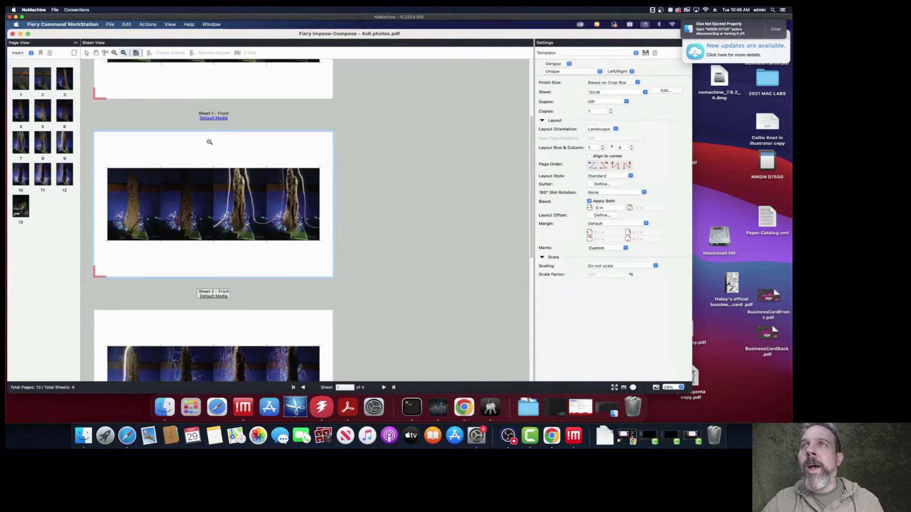
Review the photo placement and trim marks on all the imposed sheets, from the first to the last
scroll(220, 161, down, 3)
scroll(220, 163, up, 5)
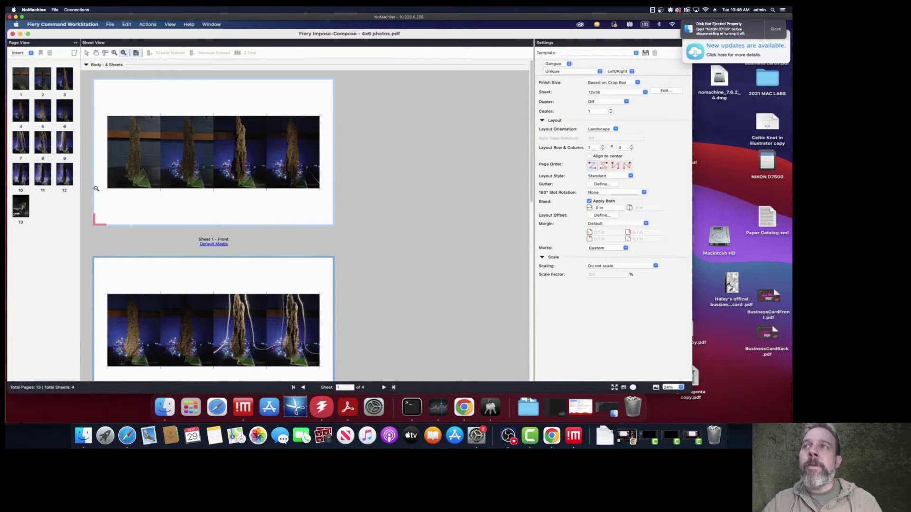
scroll(127, 209, down, 5)
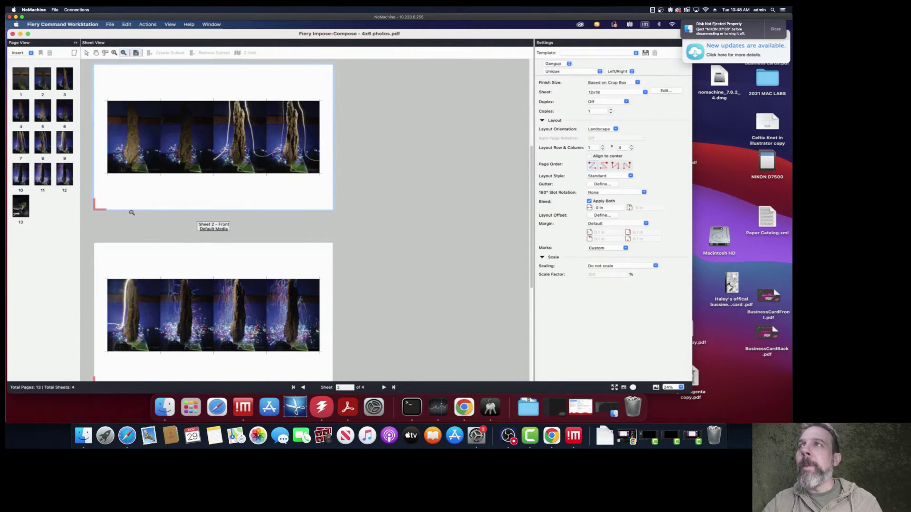
scroll(227, 178, down, 5)
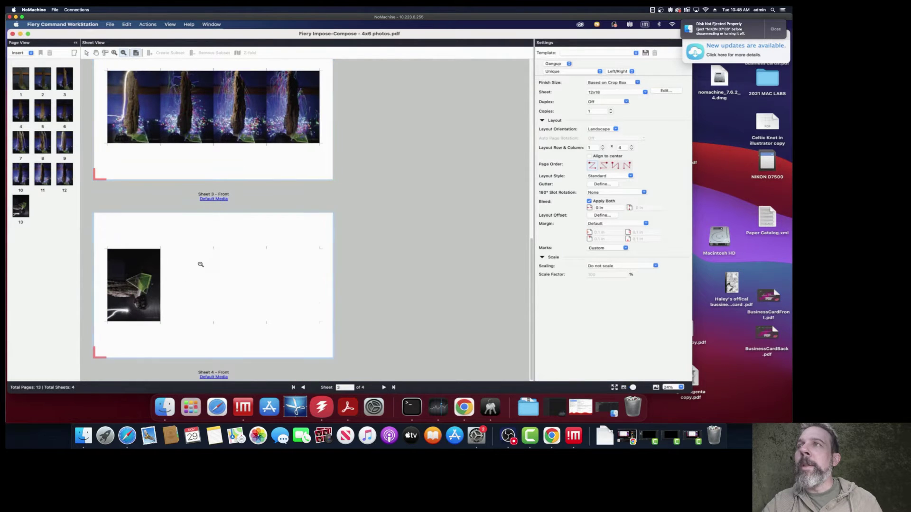
scroll(199, 264, up, 10)
scroll(150, 294, down, 10)
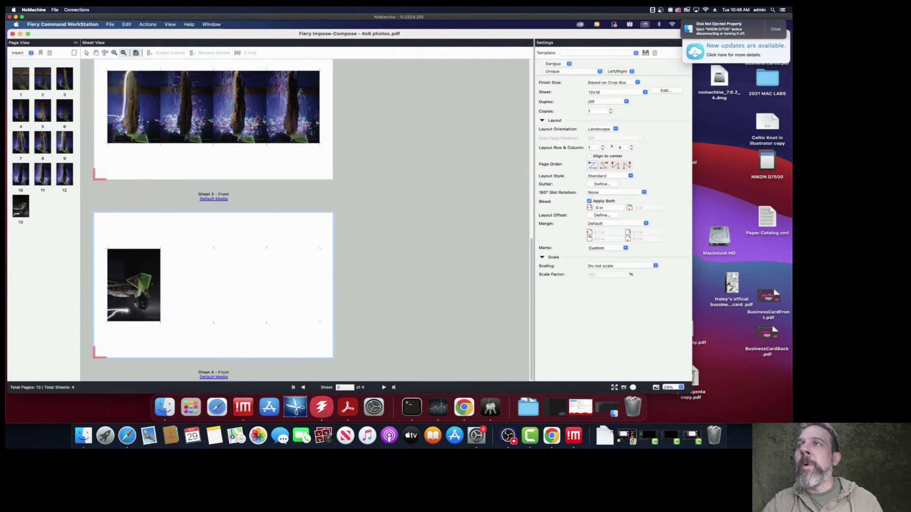
scroll(148, 282, up, 10)
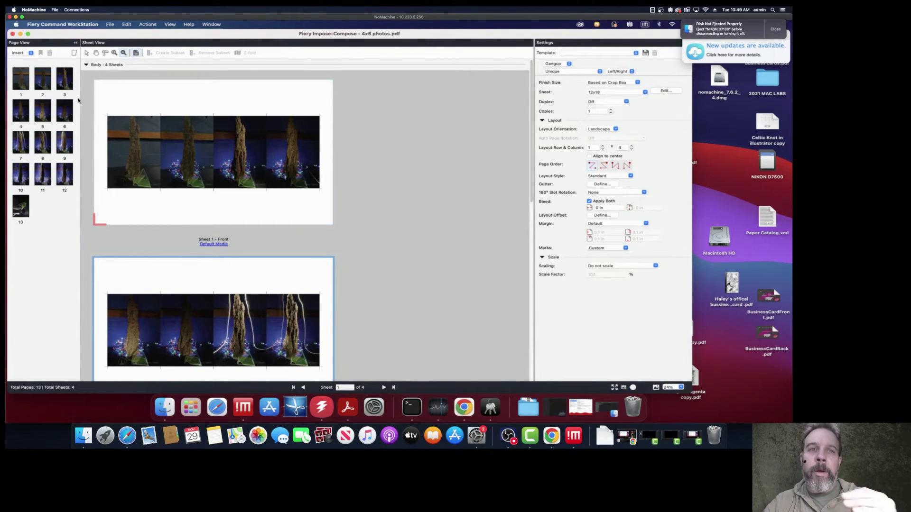
Open page 1 of the job for editing in Acrobat and display the document's page thumbnails
click(23, 81)
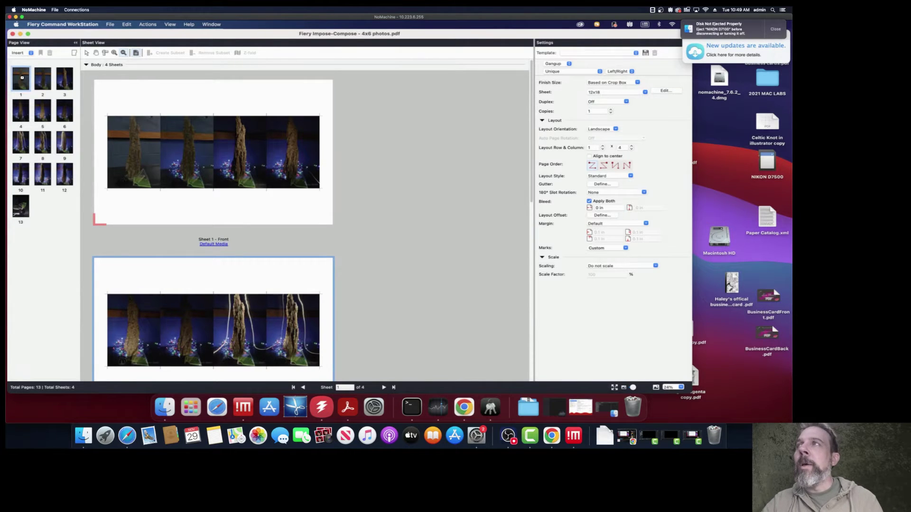
right_click(23, 78)
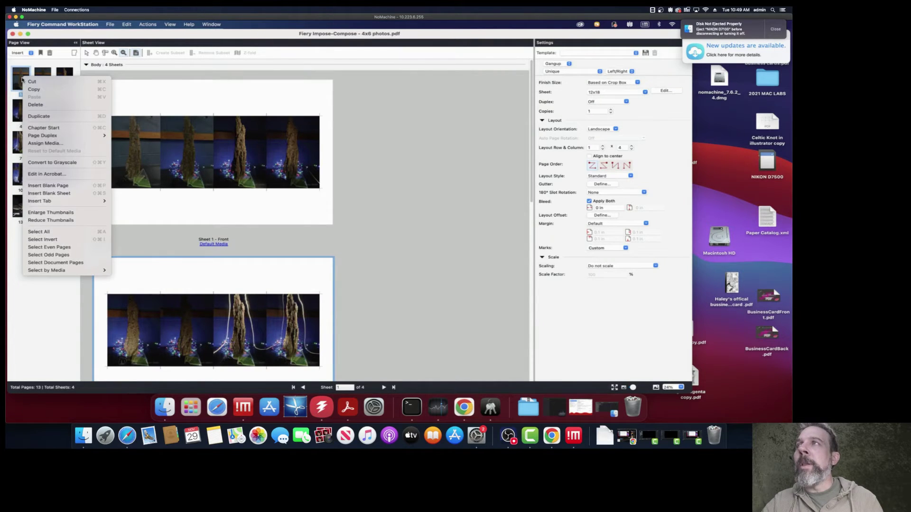
click(47, 174)
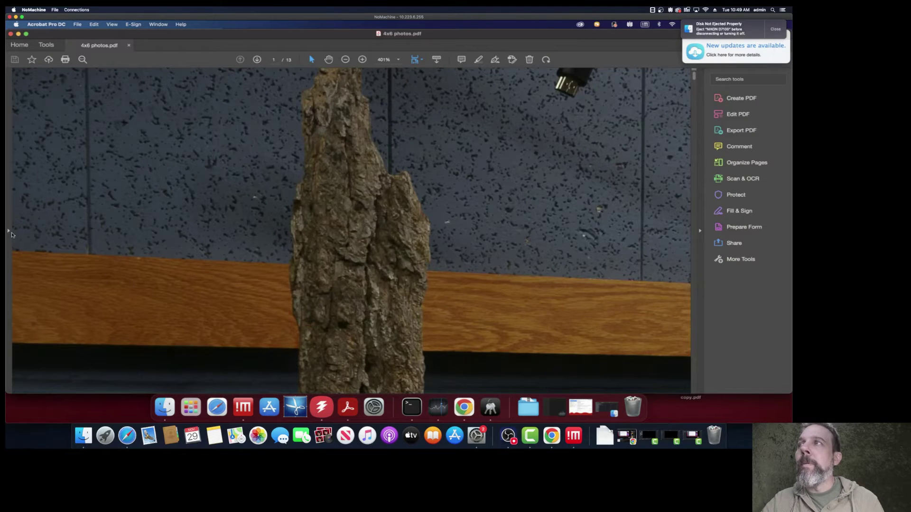
click(8, 232)
click(14, 79)
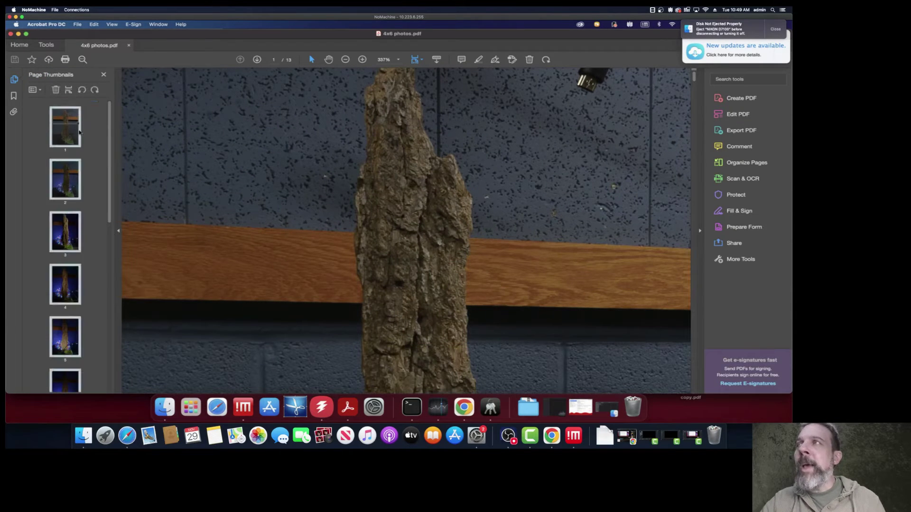
Rotate all the selected pages of 4x6 photos.pdf 90° counterclockwise and save the file
click(83, 90)
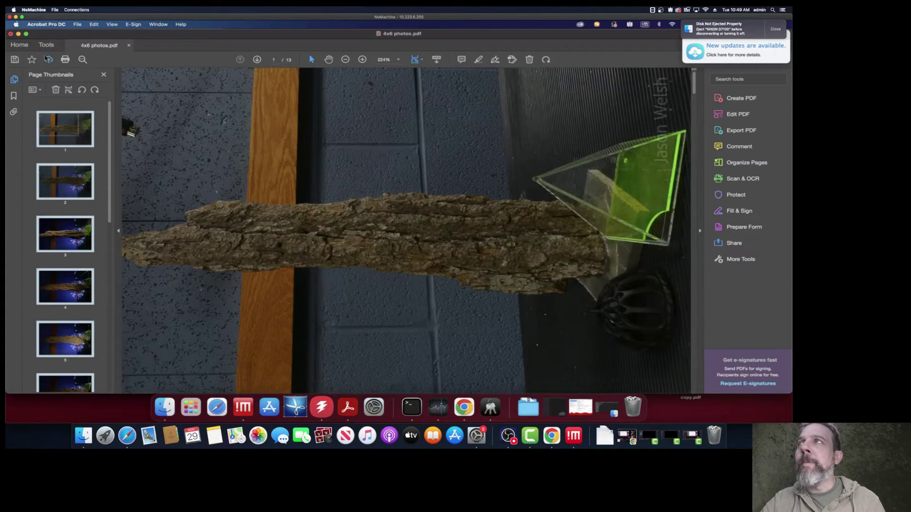
click(75, 25)
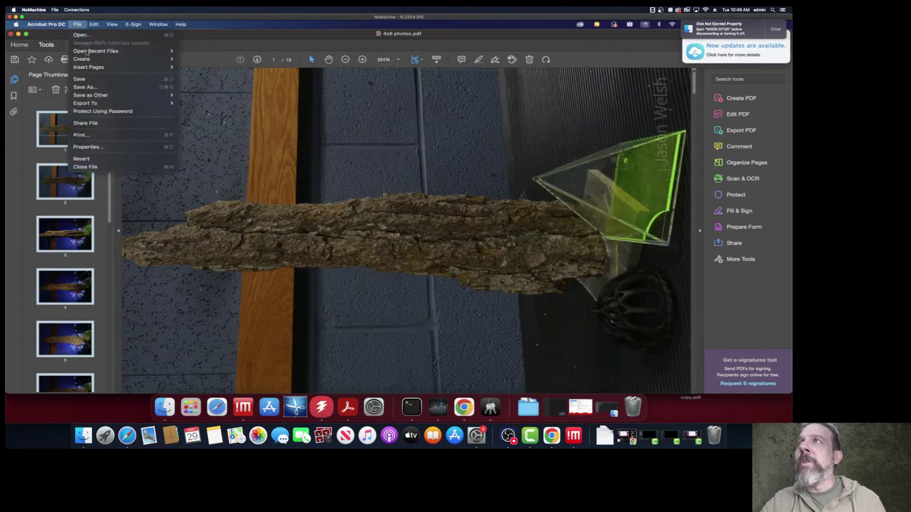
click(89, 80)
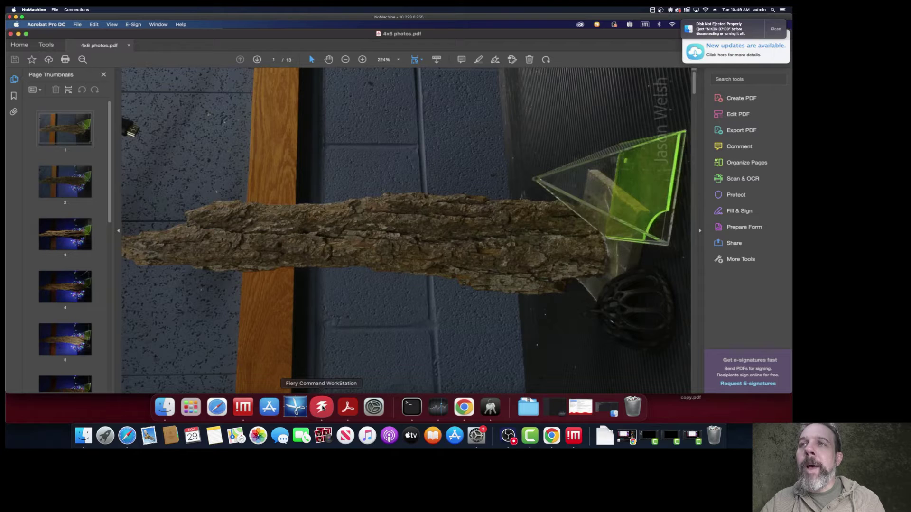
Switch back to the Fiery imposition and set the gangup layout to 2 rows by 2 columns
click(321, 407)
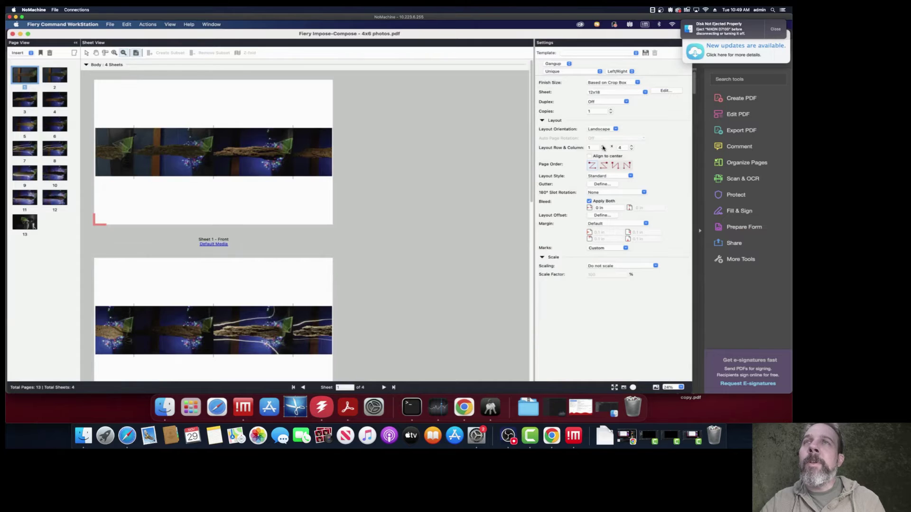
click(602, 147)
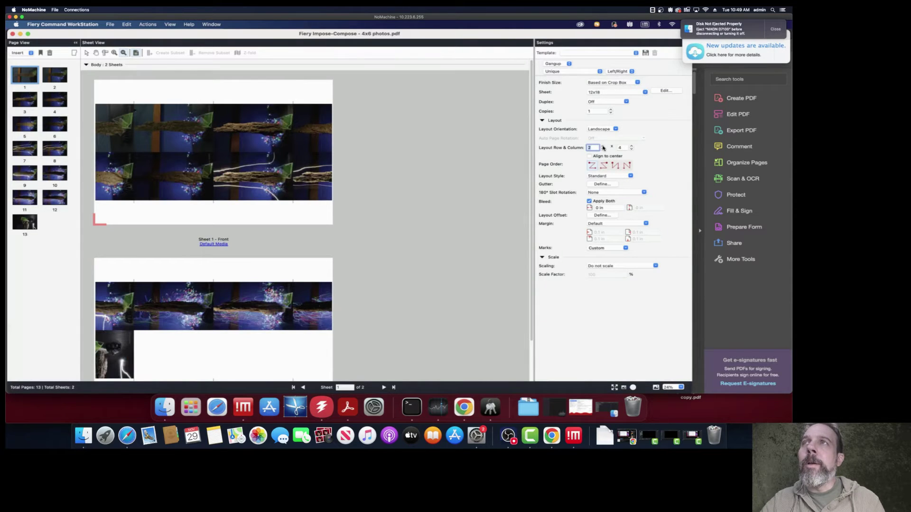
click(631, 150)
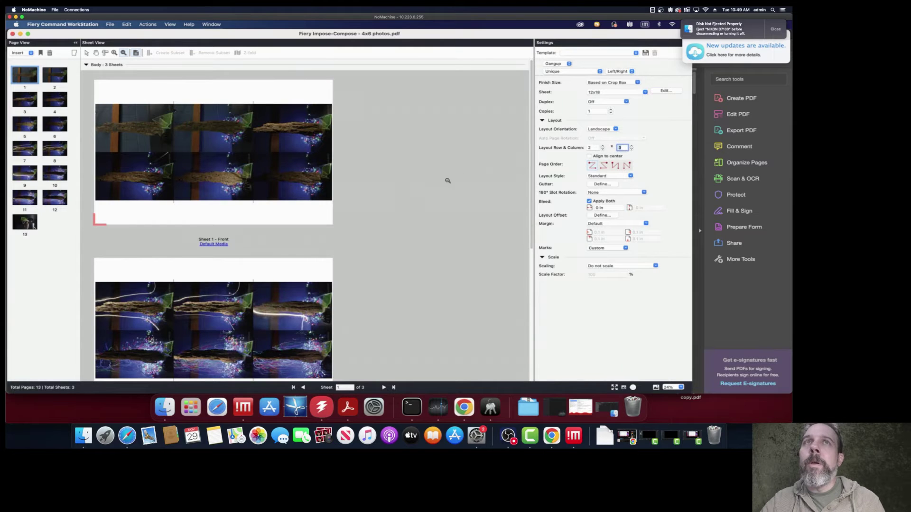
scroll(426, 189, down, 5)
scroll(428, 189, up, 5)
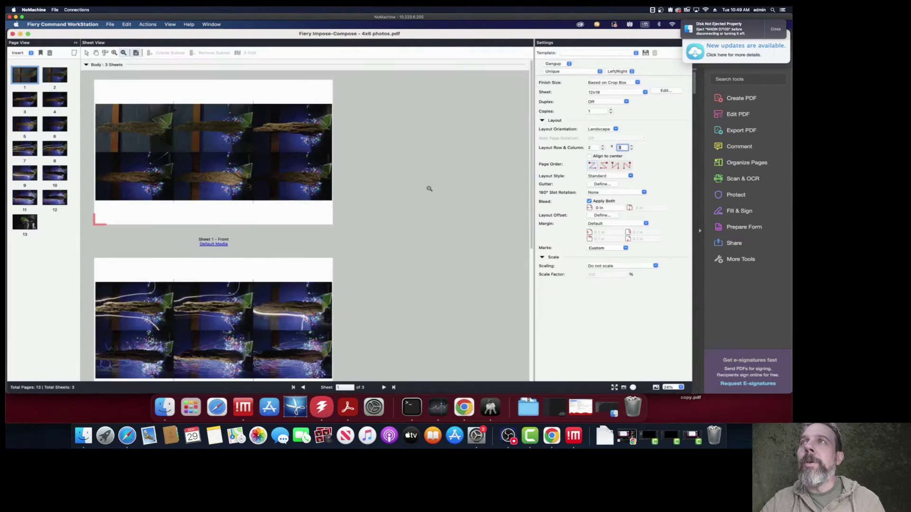
click(631, 149)
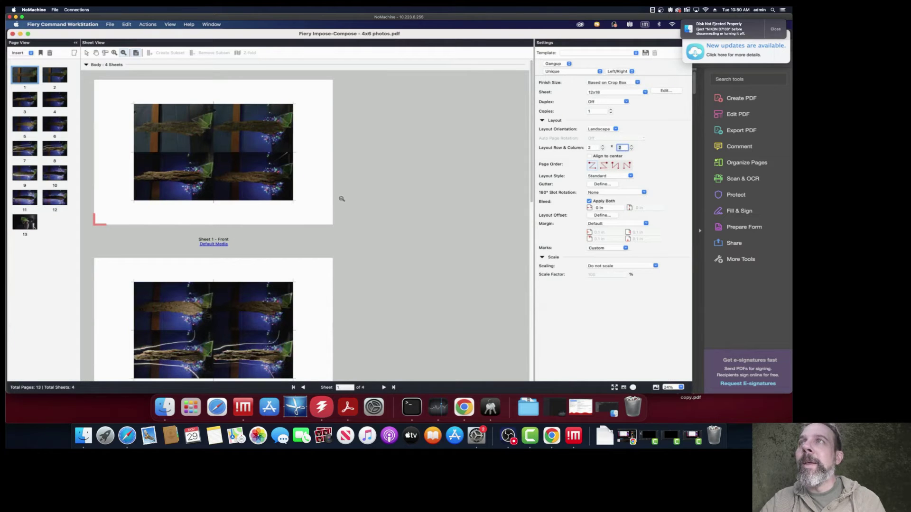
Review the photo placement on all the imposed sheets, including page 13 on the last sheet
scroll(342, 198, down, 9)
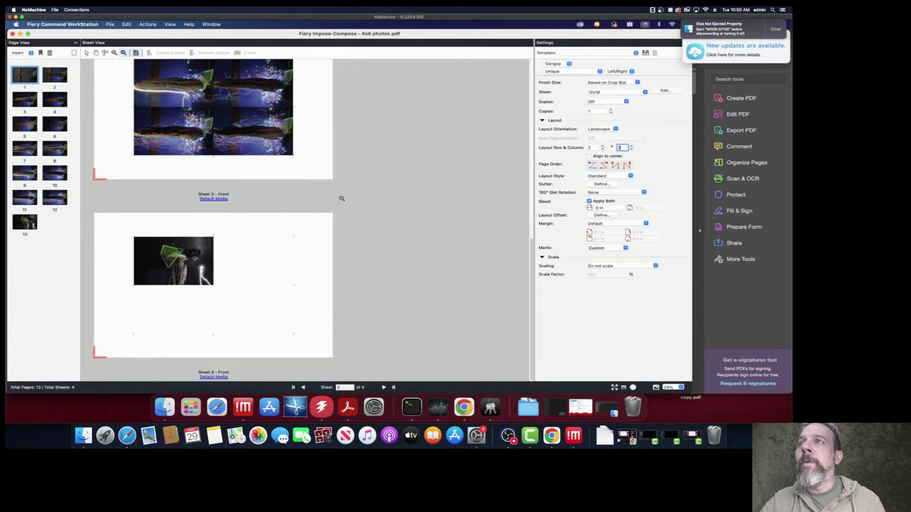
scroll(342, 198, up, 10)
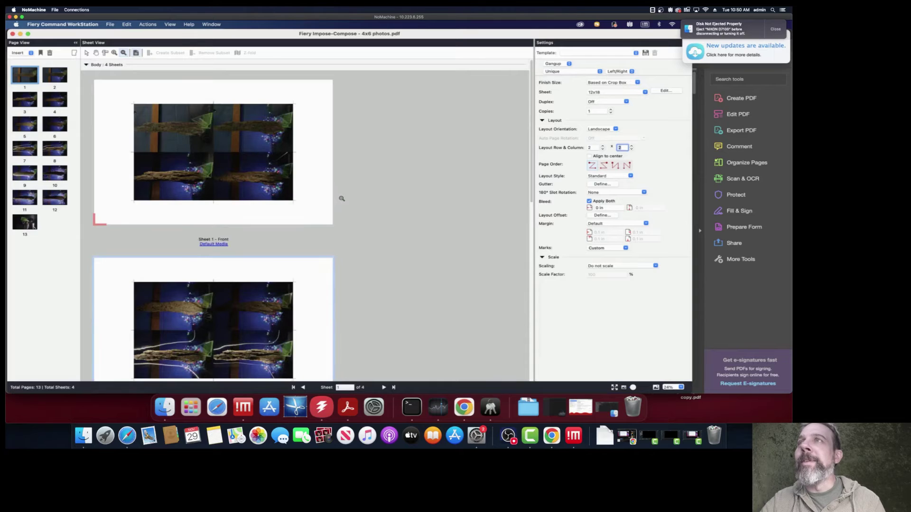
scroll(342, 198, down, 9)
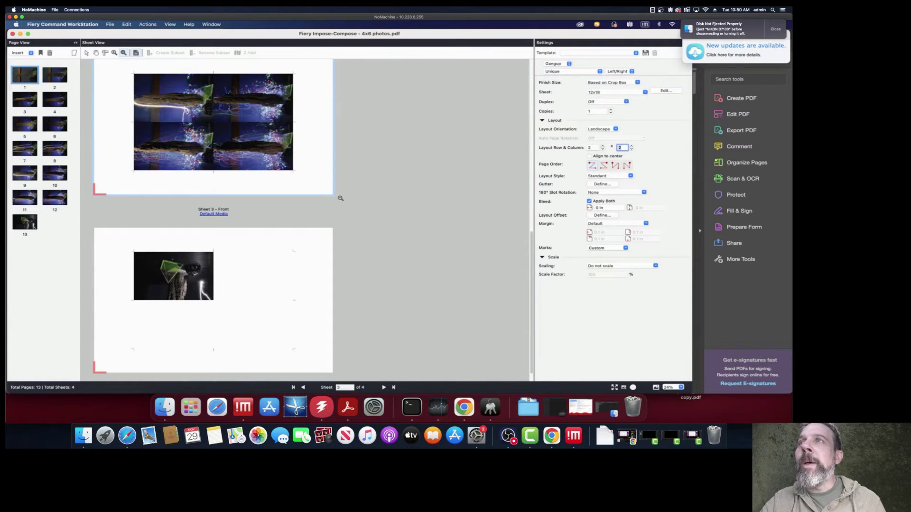
scroll(341, 198, up, 10)
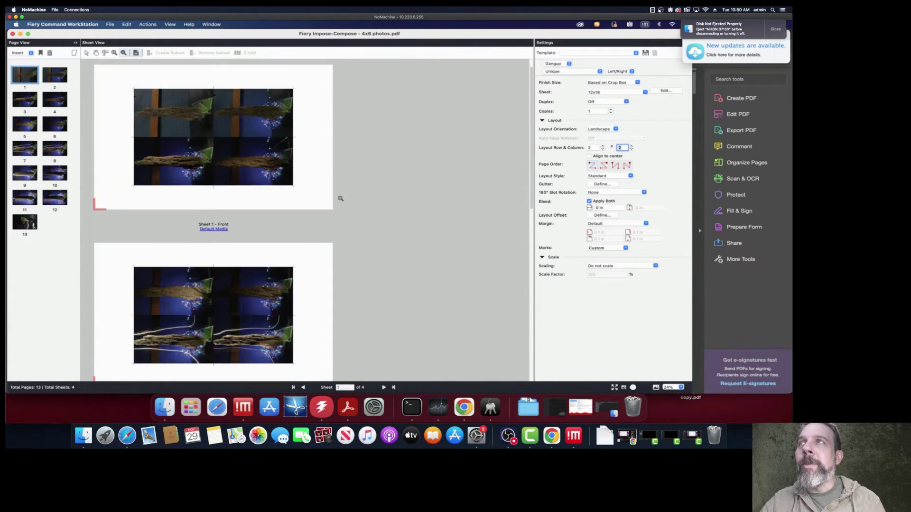
scroll(341, 198, up, 1)
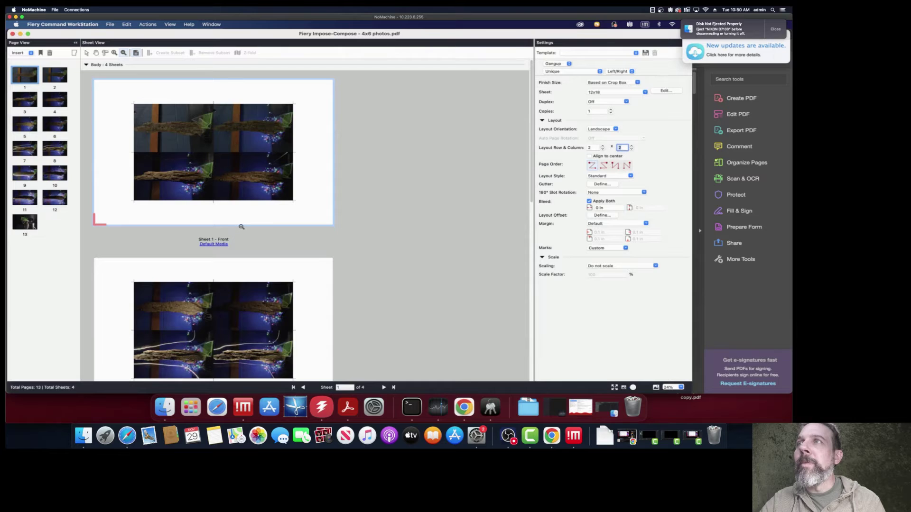
scroll(241, 227, down, 10)
scroll(241, 226, down, 12)
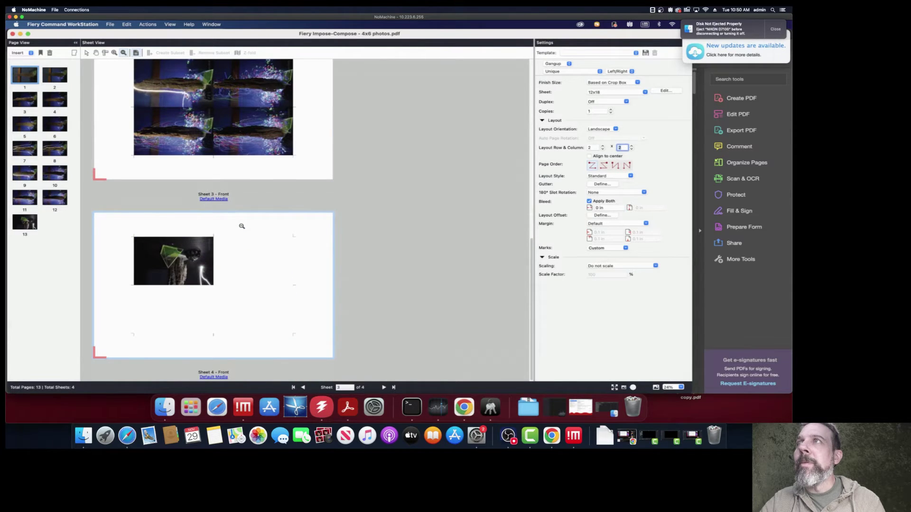
scroll(242, 227, up, 10)
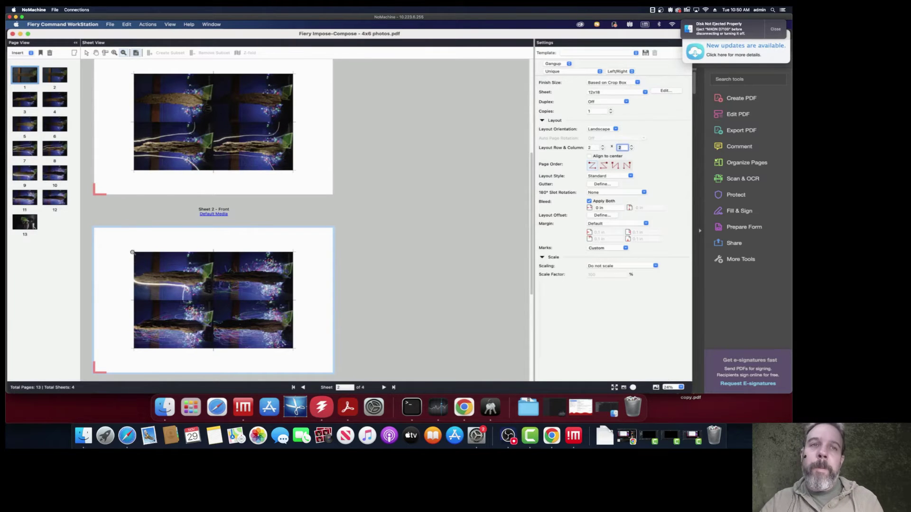
click(33, 224)
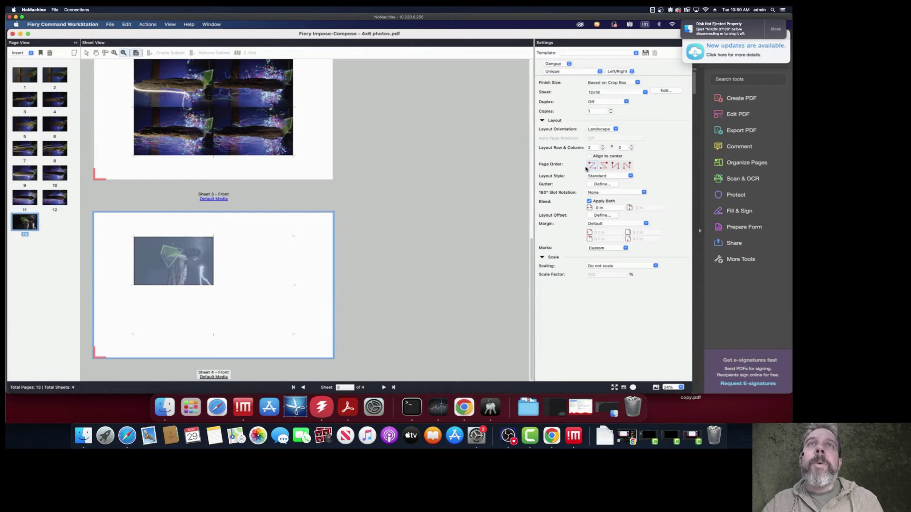
click(271, 279)
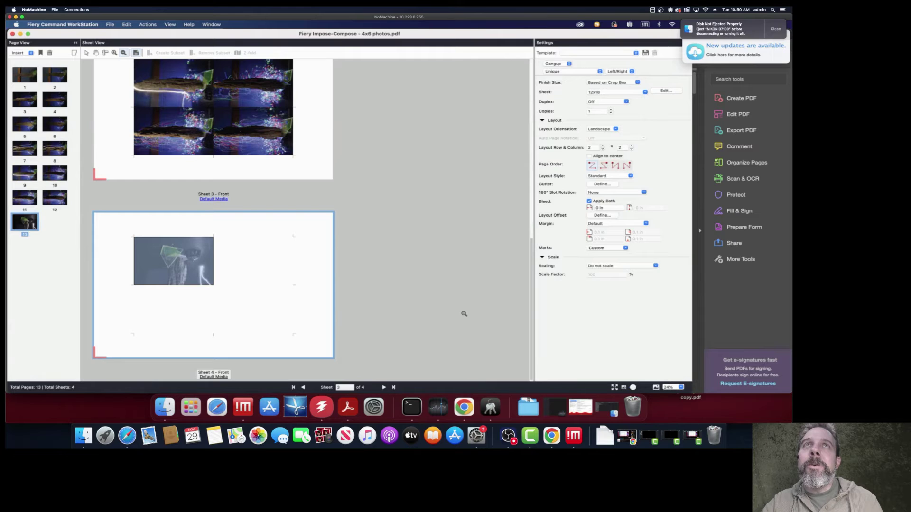
Close the imposition and save it as 4x6 photos.pdf.dbp to Held
click(13, 35)
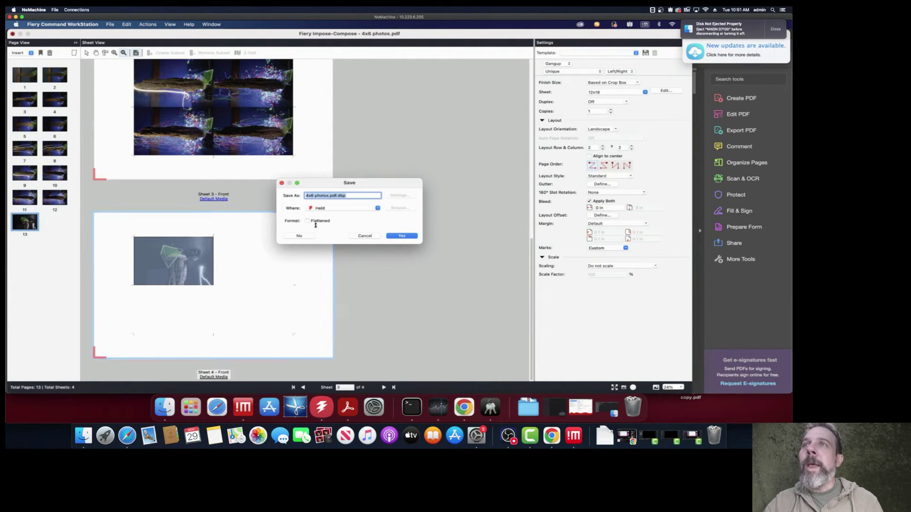
click(402, 235)
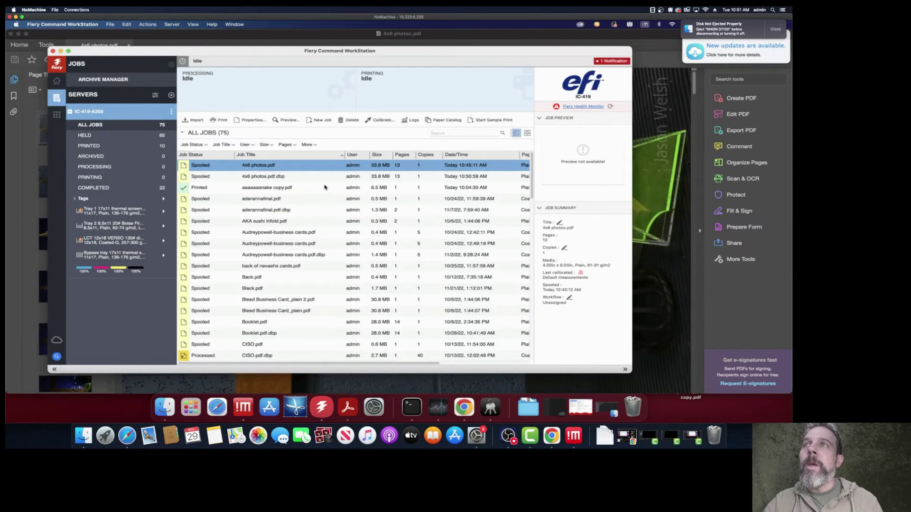
Open the job properties of 4x6 photos.pdf and display the available Paper Catalog entries
right_click(317, 166)
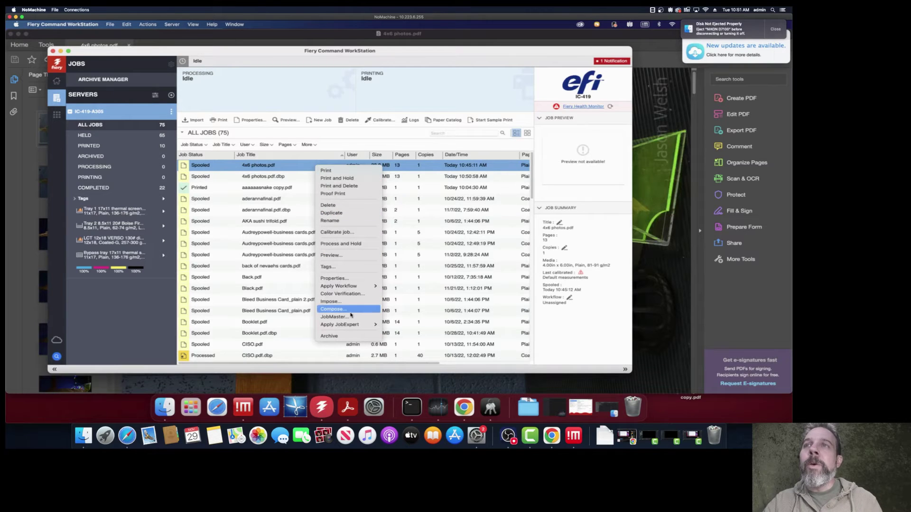
click(350, 280)
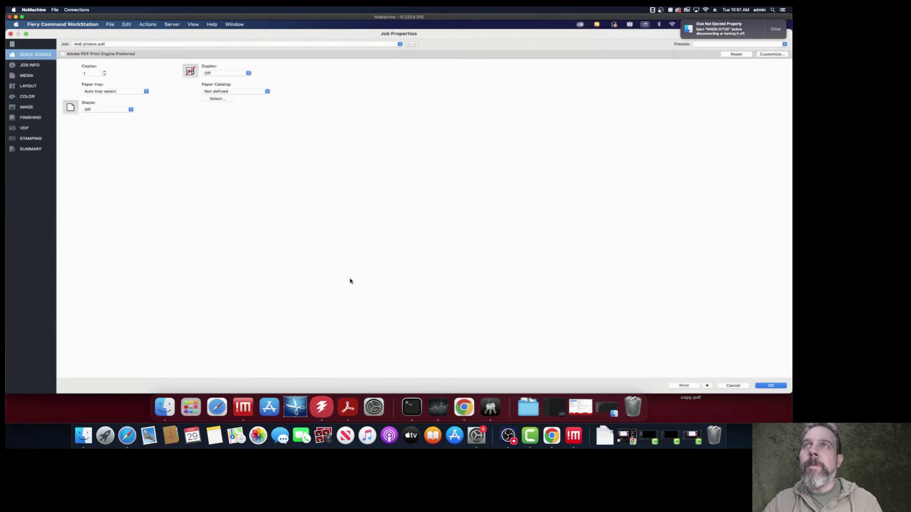
click(265, 92)
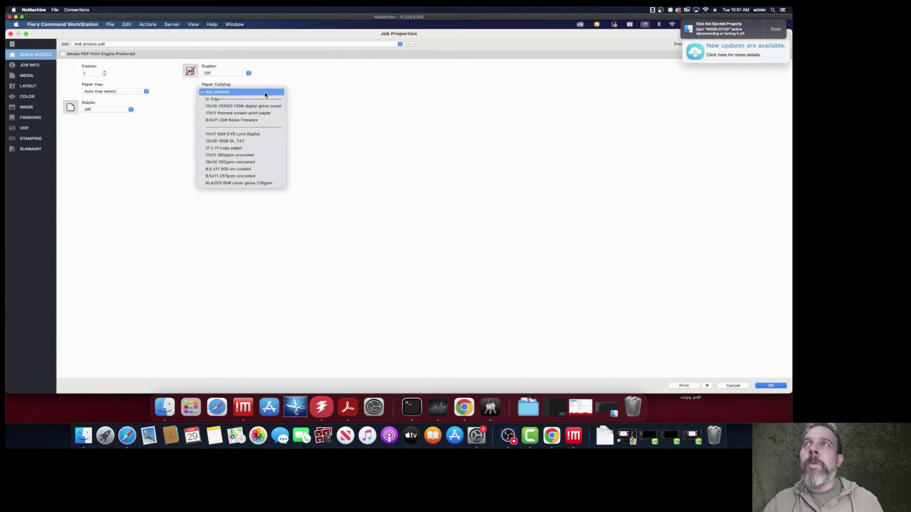